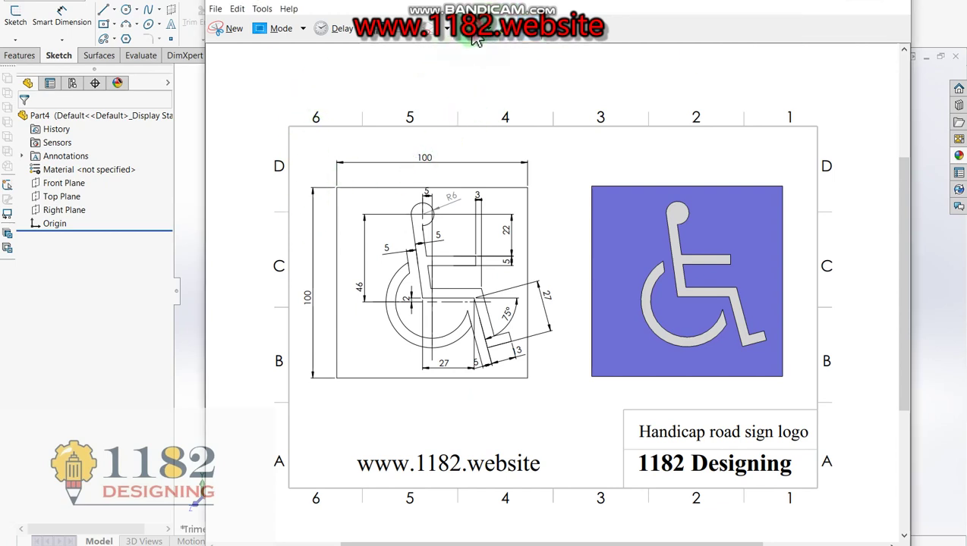
Step: Circle the vertical and horizontal 100 mm dimensions on the reference drawing, then close it
mouse_move(291, 271)
mouse_down()
mouse_move(300, 319)
mouse_move(280, 285)
mouse_up()
mouse_move(402, 153)
mouse_down()
mouse_move(445, 166)
mouse_move(391, 155)
mouse_up()
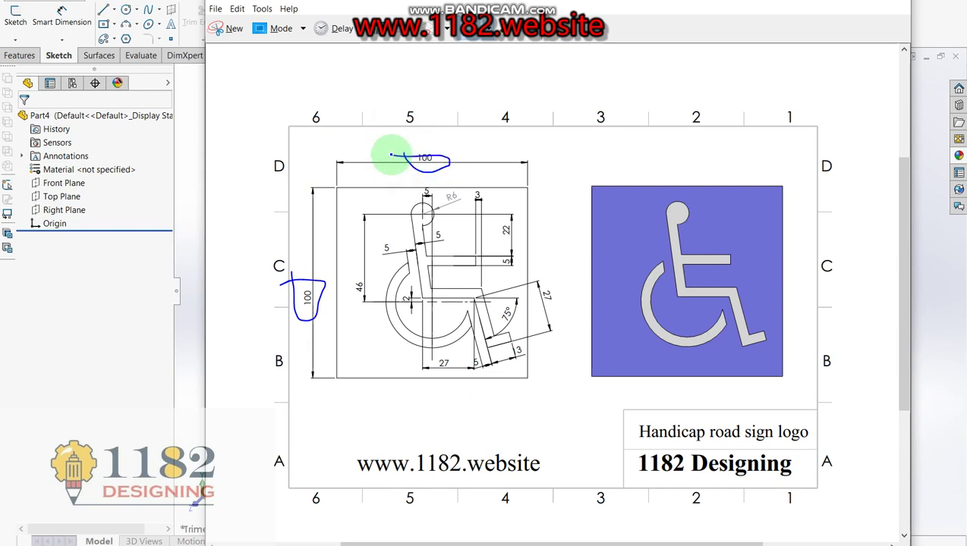
mouse_move(629, 422)
mouse_down()
mouse_move(641, 438)
mouse_move(592, 428)
mouse_up()
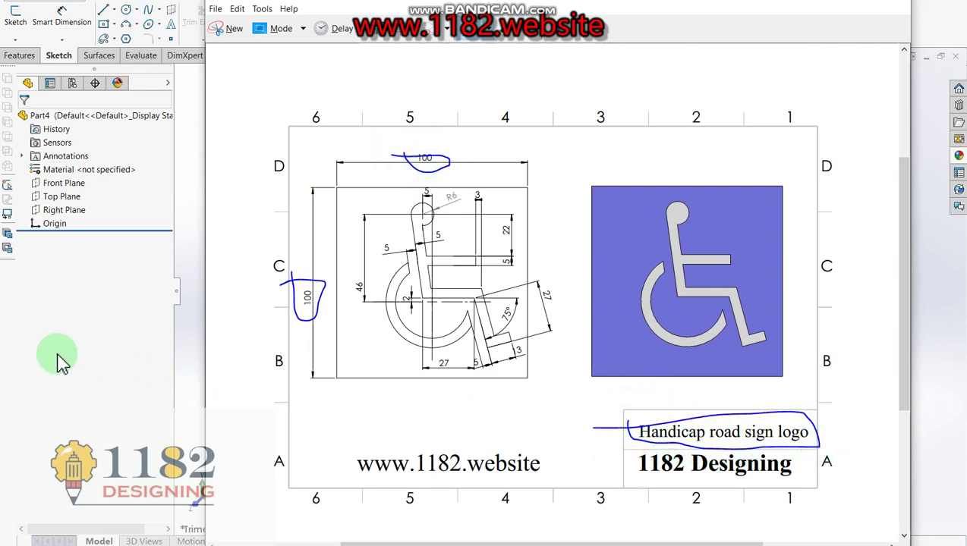
click(58, 354)
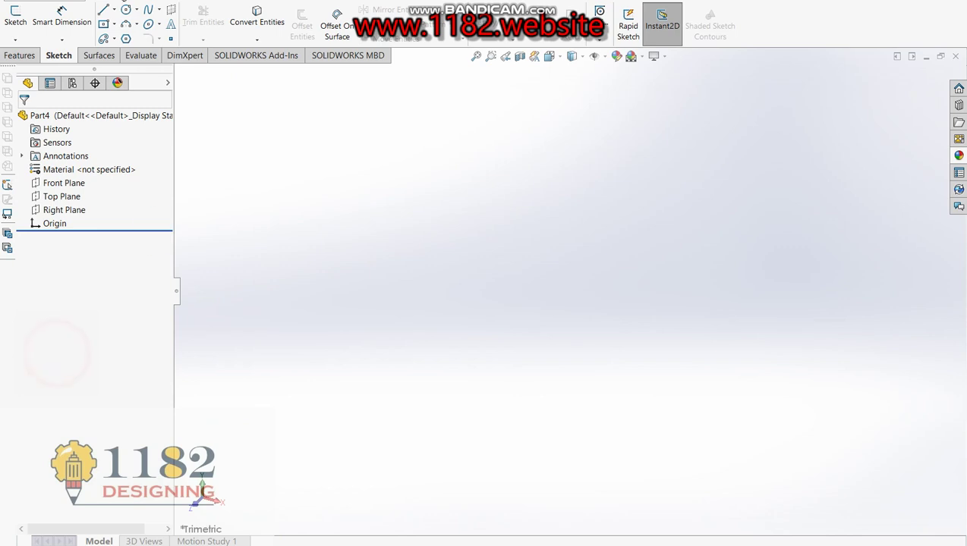
Step: Start an Extruded Boss/Base on the Front Plane with a center rectangle at the origin
click(16, 55)
click(21, 29)
click(398, 158)
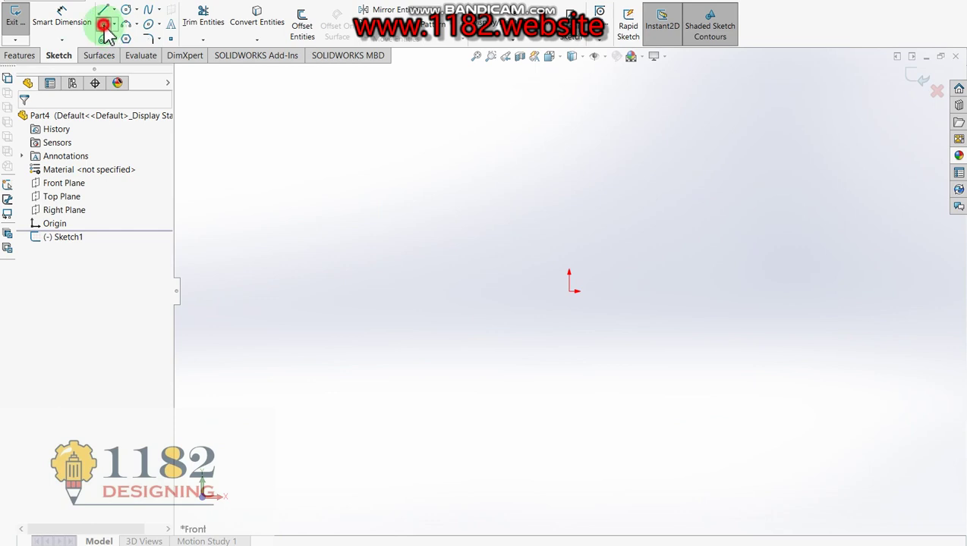
click(105, 26)
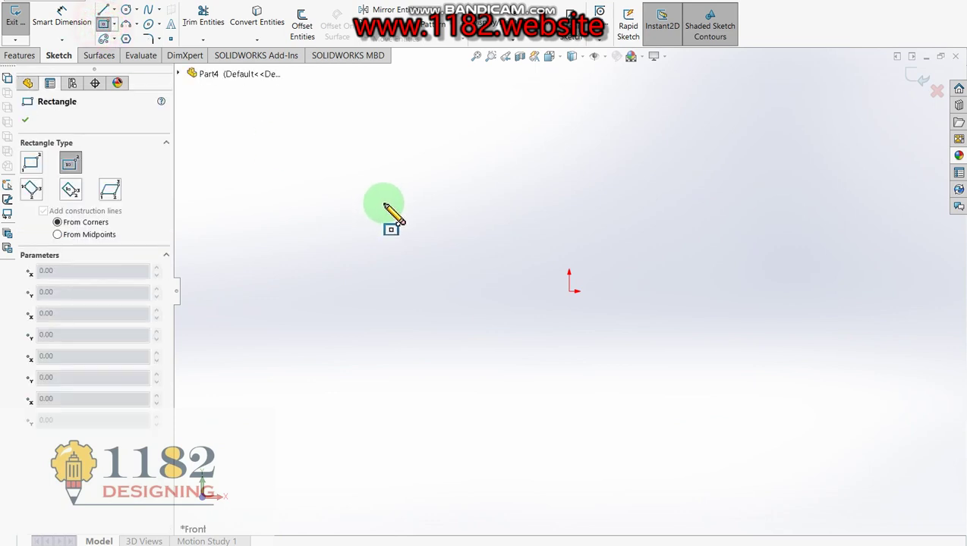
click(569, 293)
click(752, 386)
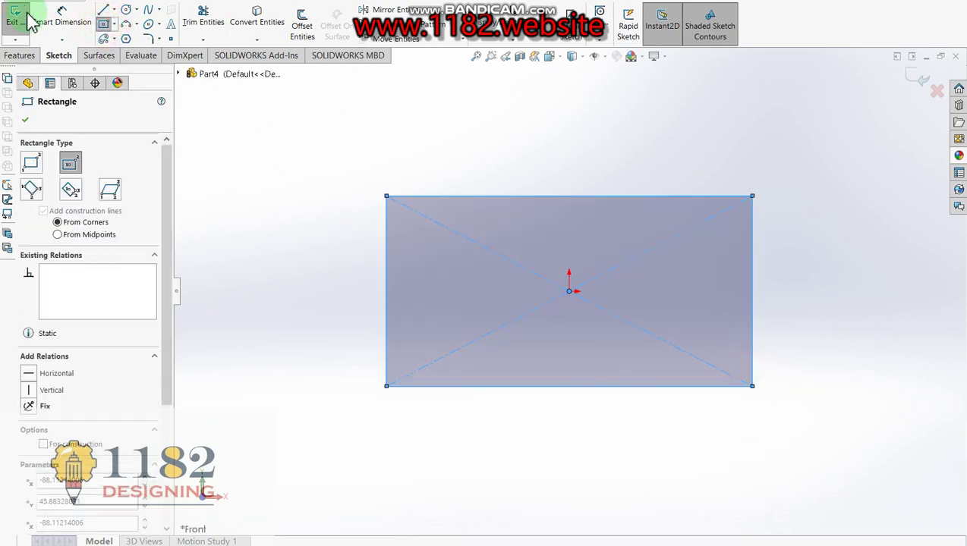
Step: Dimension the rectangle 100 × 100 mm and trim its diagonal construction lines
click(72, 21)
click(519, 196)
click(518, 162)
text(100)
key(Return)
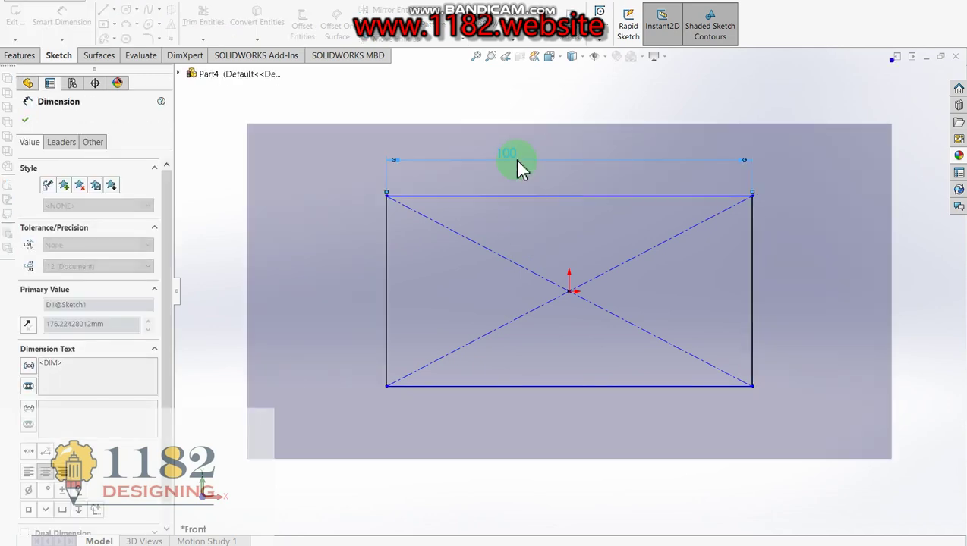
click(387, 318)
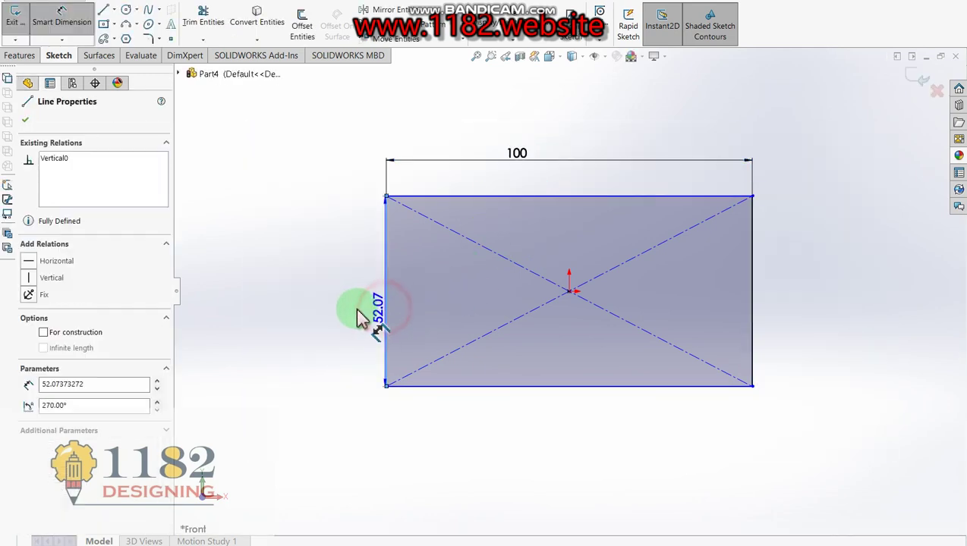
click(335, 311)
text(100)
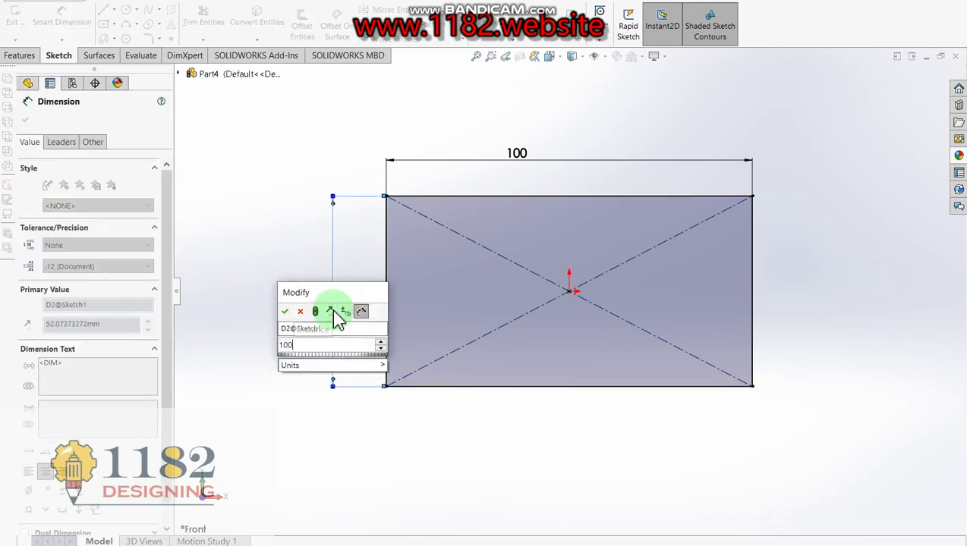
key(Return)
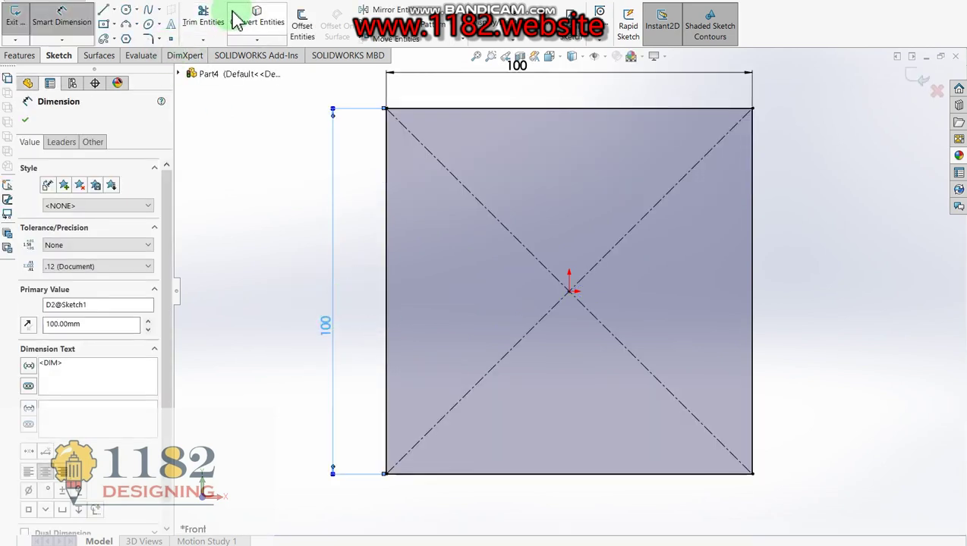
click(203, 15)
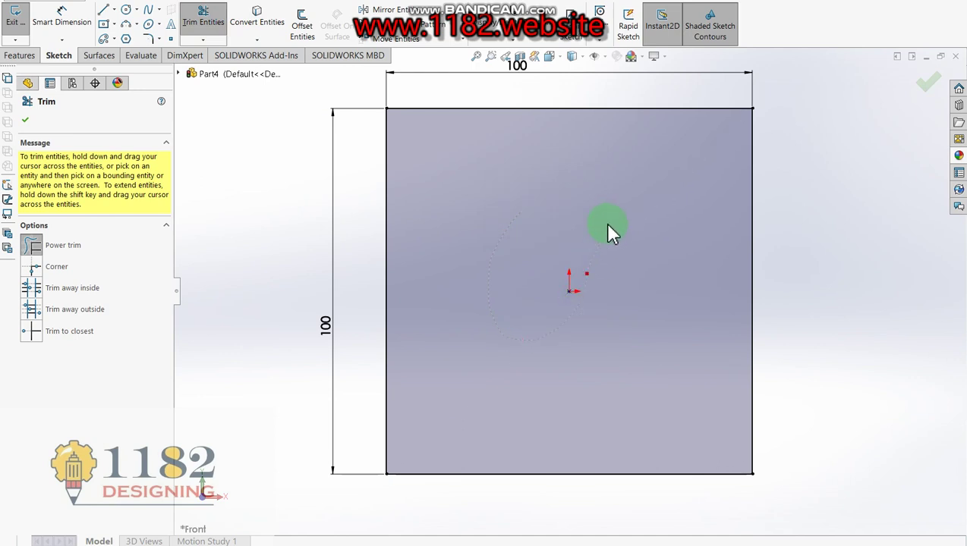
drag(607, 224, 611, 228)
Step: Position the square 60 mm from origin to top edge and 50 mm to right edge
click(61, 15)
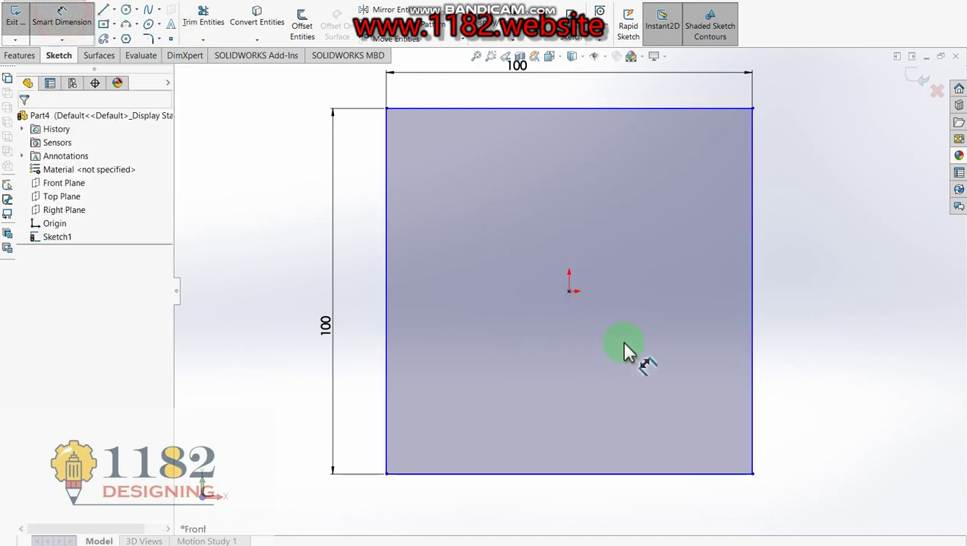
click(571, 295)
click(537, 108)
click(362, 208)
text(60)
key(Return)
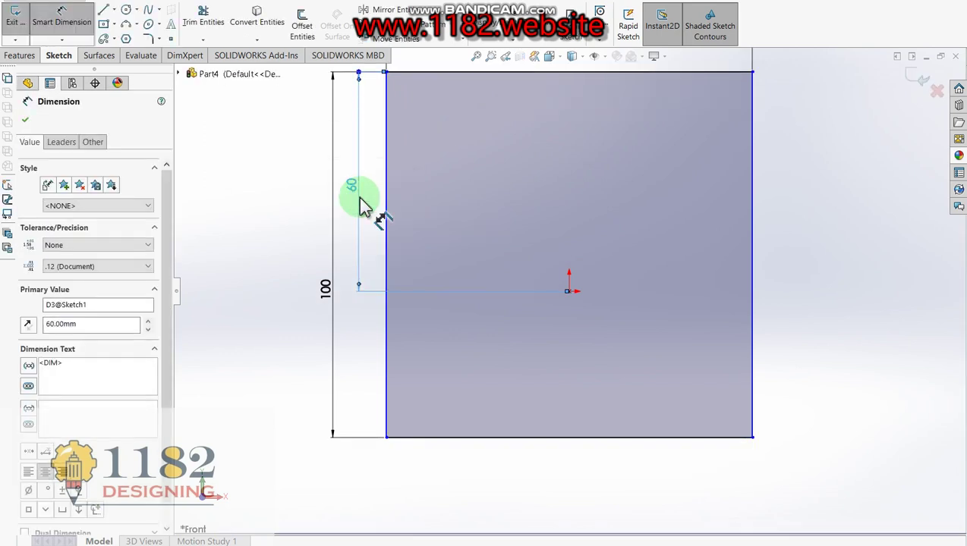
click(569, 292)
click(750, 403)
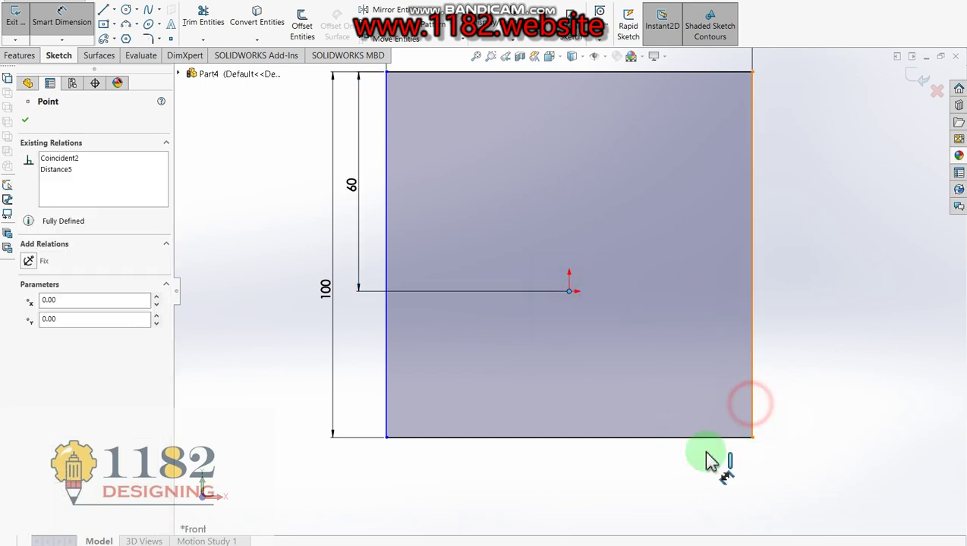
click(657, 518)
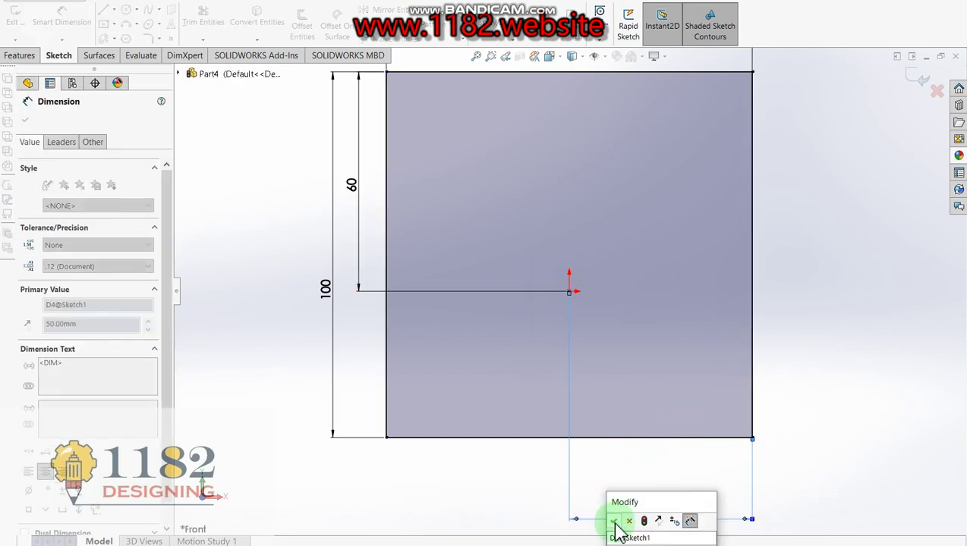
click(614, 520)
click(917, 79)
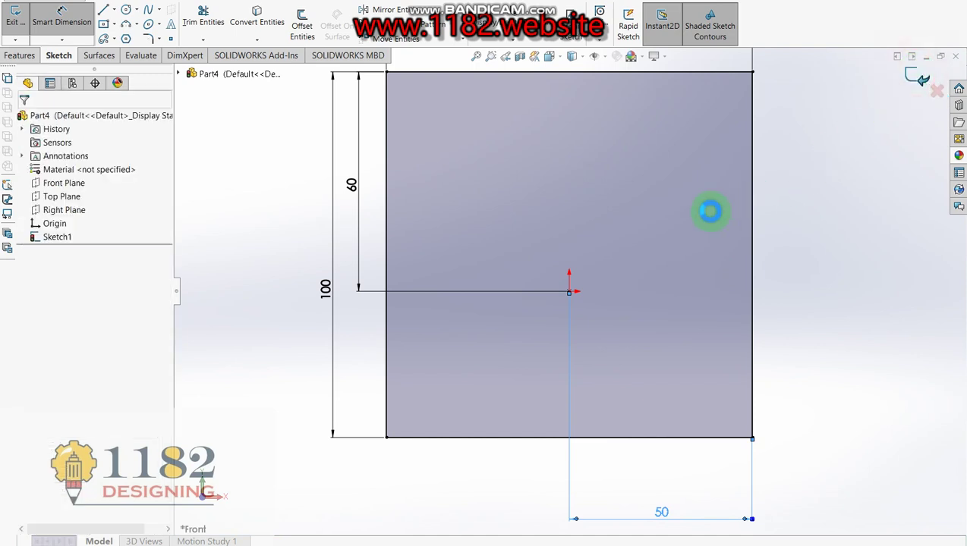
click(611, 203)
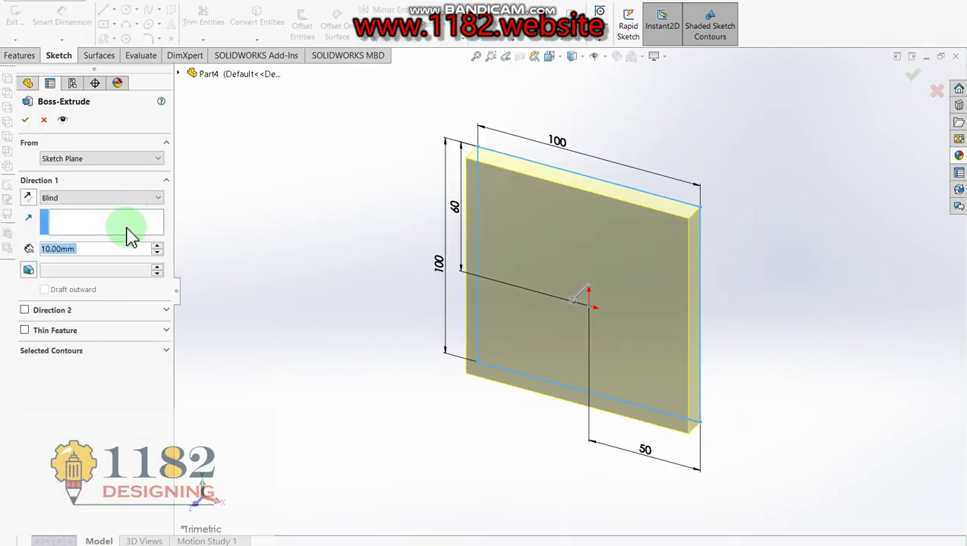
Step: Extrude the plate 2 mm thick and give it a blue appearance
text(2)
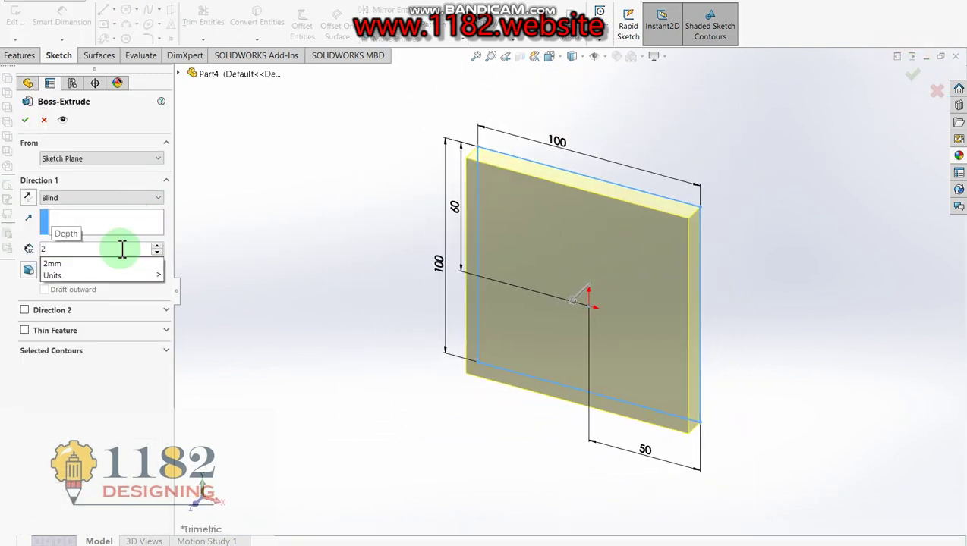
key(Return)
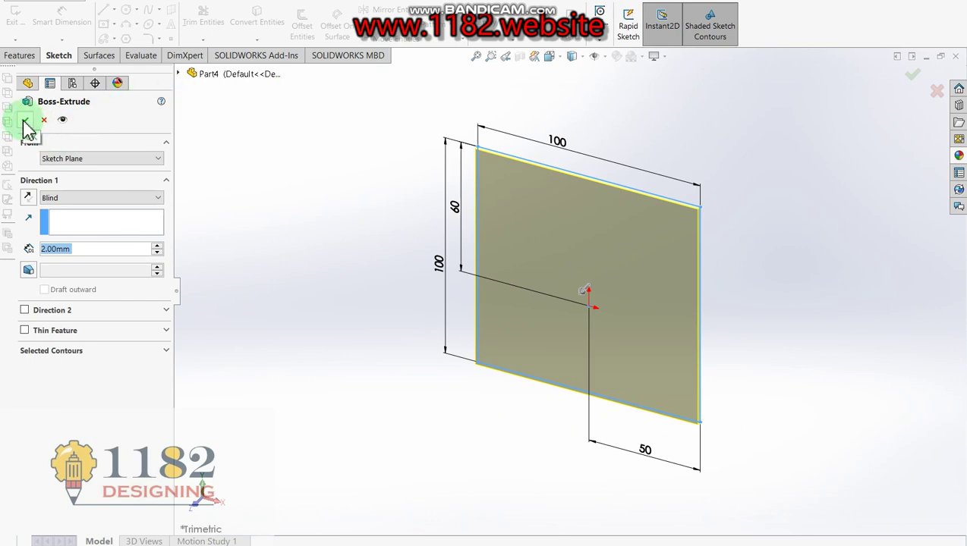
click(25, 122)
click(618, 59)
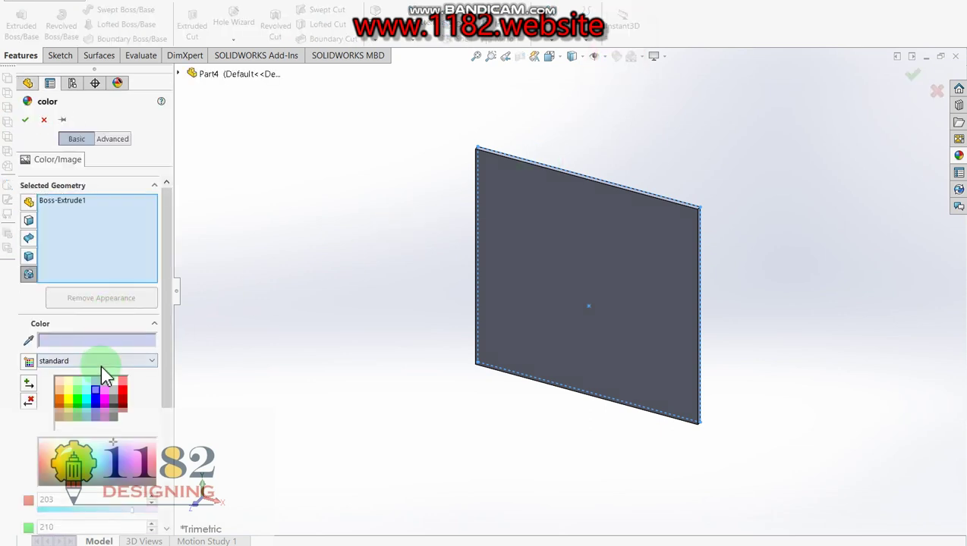
click(96, 393)
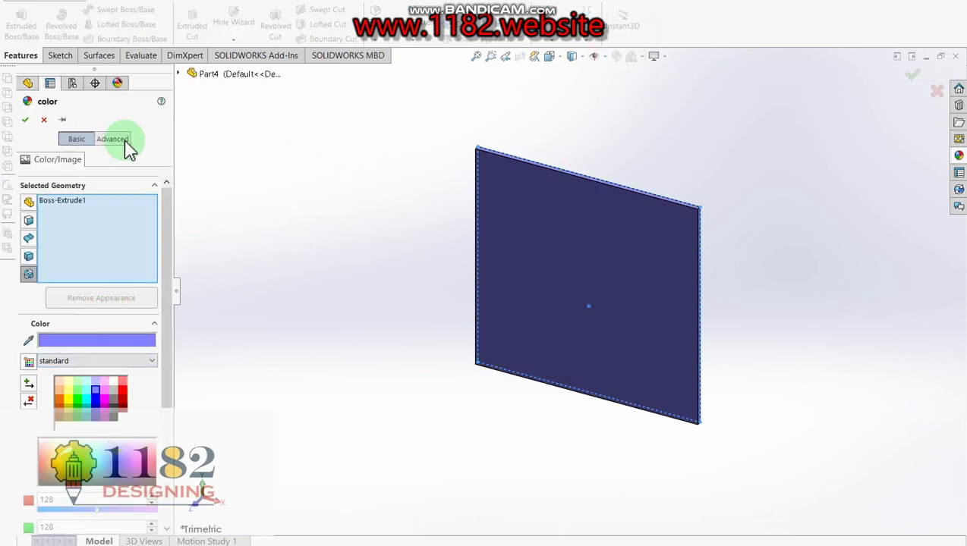
click(27, 122)
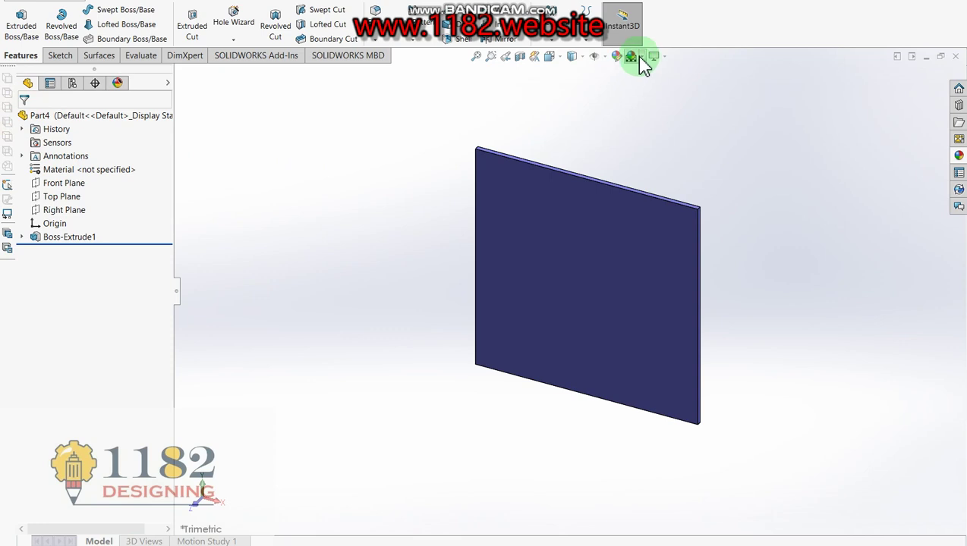
Step: Apply the Plain White scene and start a new boss sketch on the plate's front face
click(644, 58)
click(650, 86)
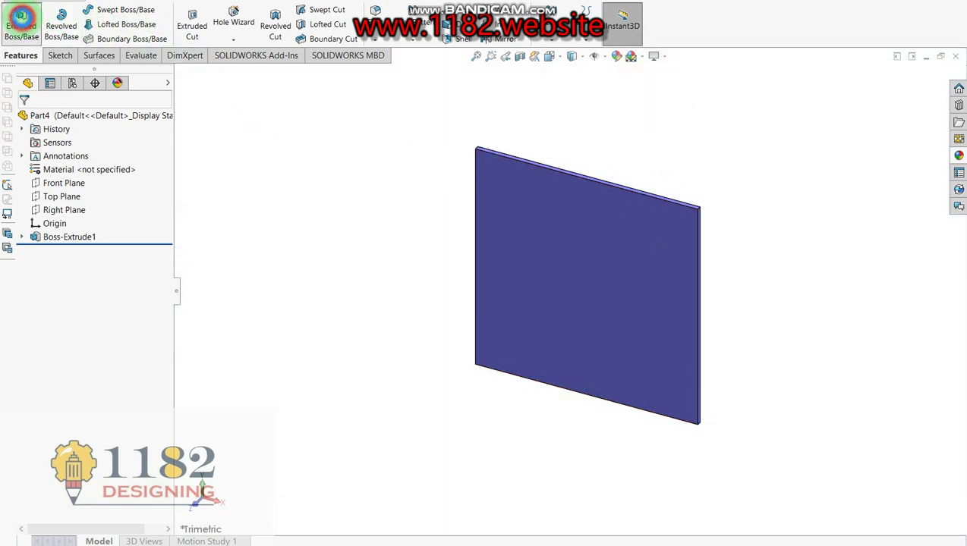
click(20, 19)
click(596, 271)
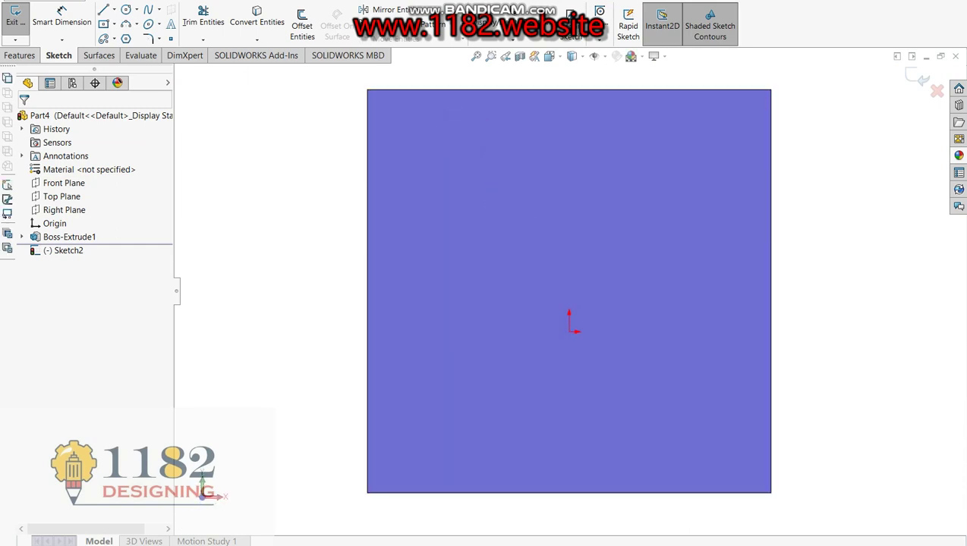
Step: Mark the 46 and R6 dimensions on the reference drawing and activate the Circle tool
key(alt+Tab)
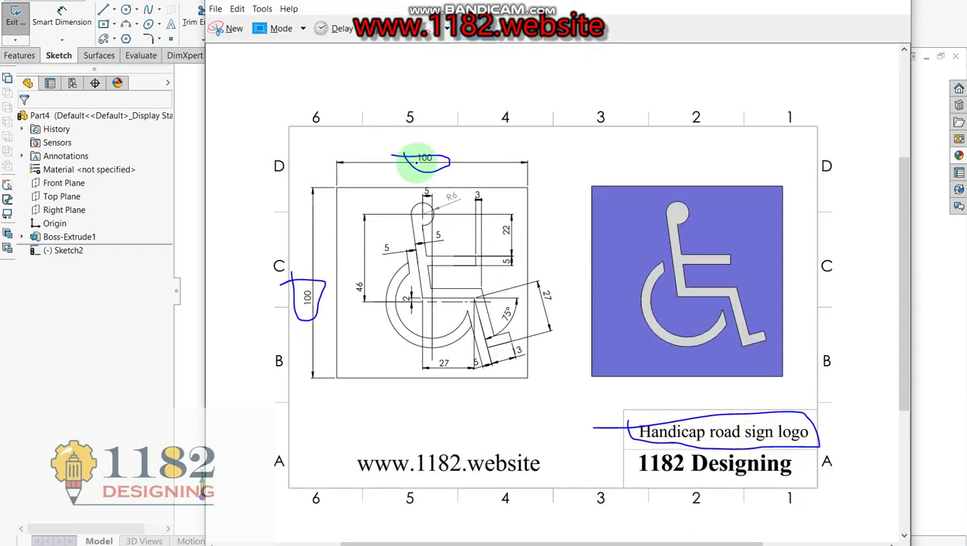
mouse_move(351, 275)
mouse_down()
mouse_move(356, 303)
mouse_move(347, 278)
mouse_up()
drag(444, 192, 452, 195)
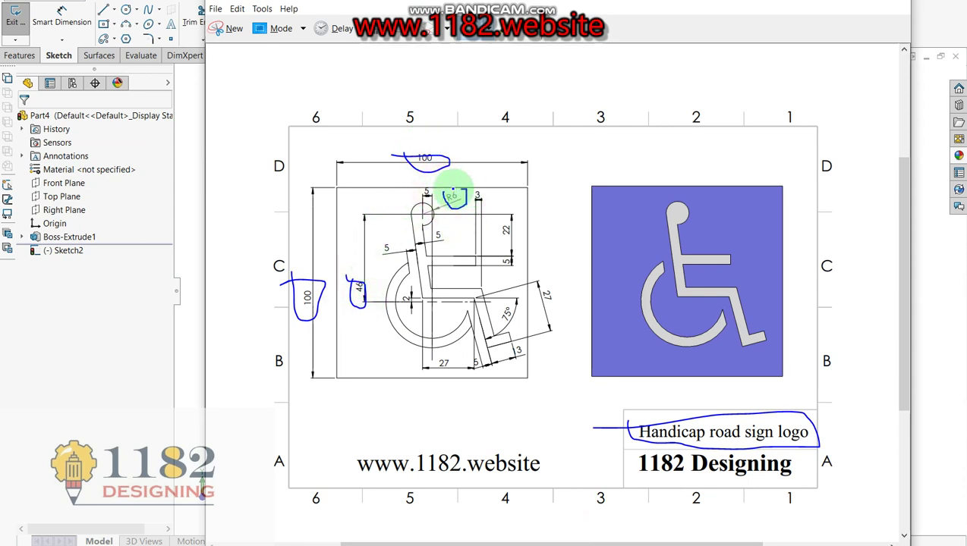
click(21, 322)
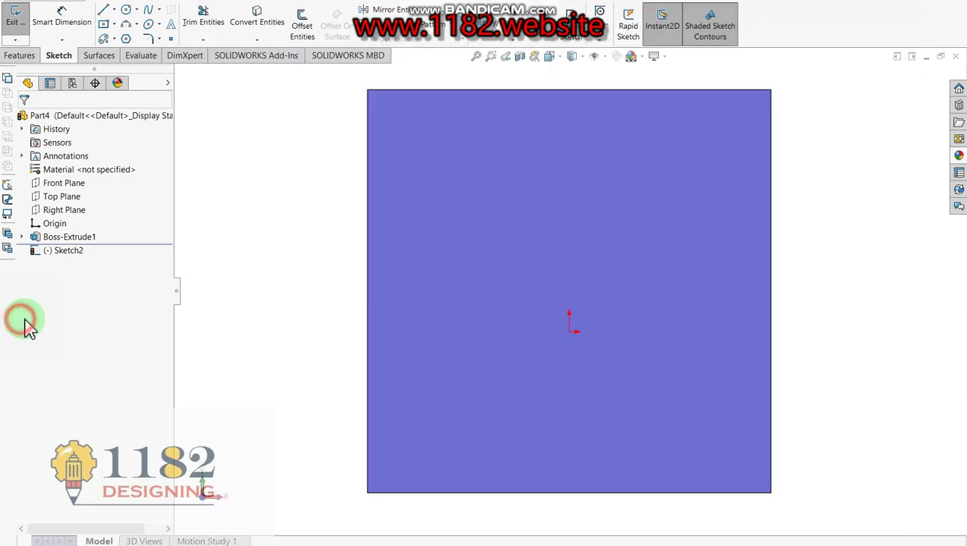
click(129, 9)
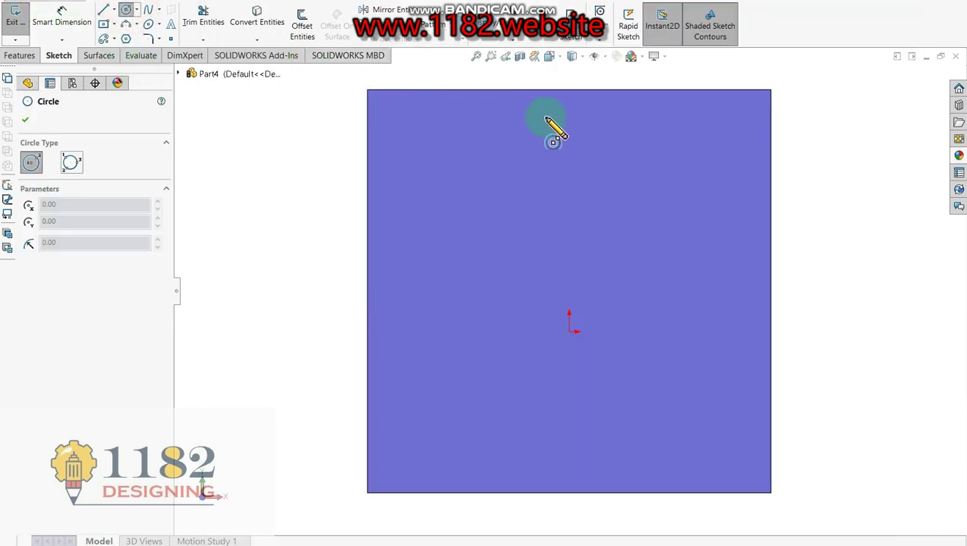
key(alt+Tab)
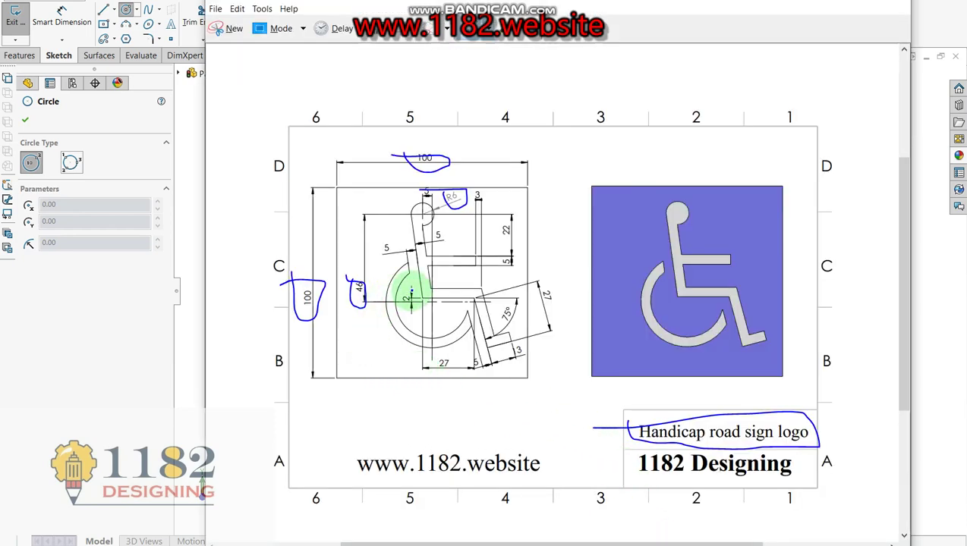
click(22, 366)
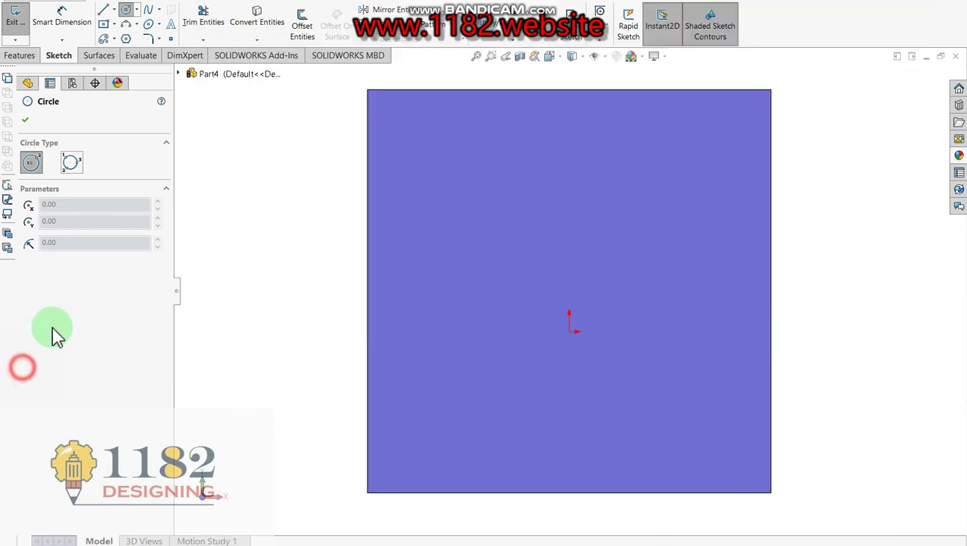
Step: Draw the head circle near the plate's top with a 12 mm diameter
drag(515, 157, 516, 175)
click(516, 174)
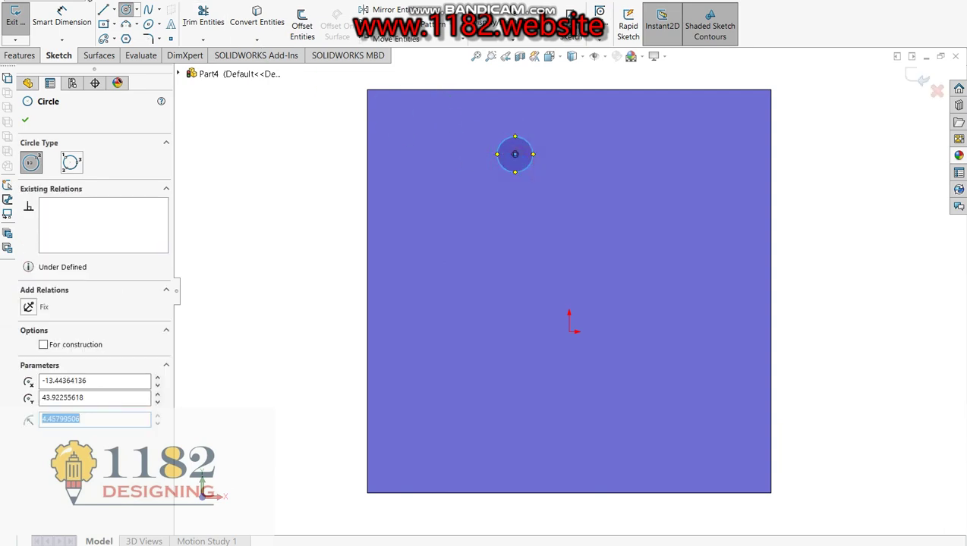
click(66, 25)
click(531, 179)
click(583, 173)
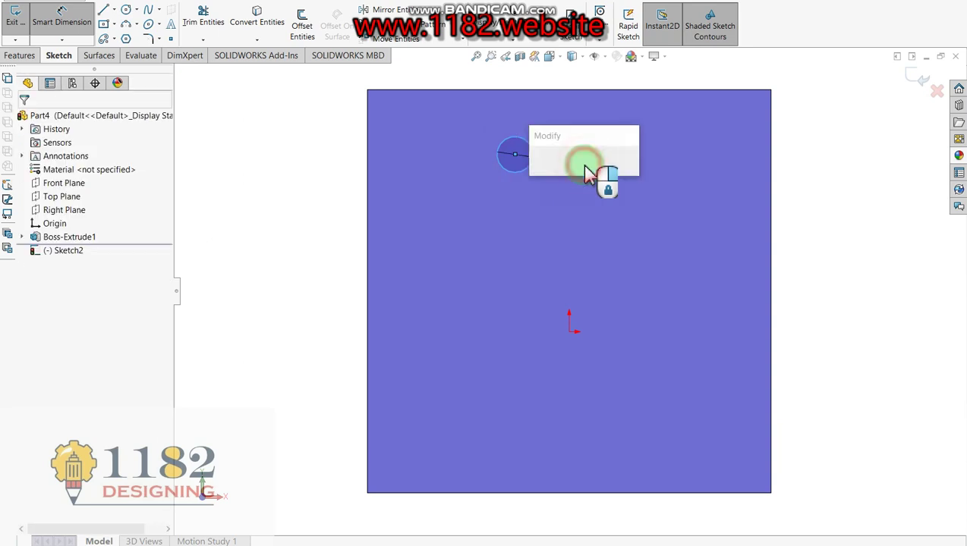
text(12)
key(Return)
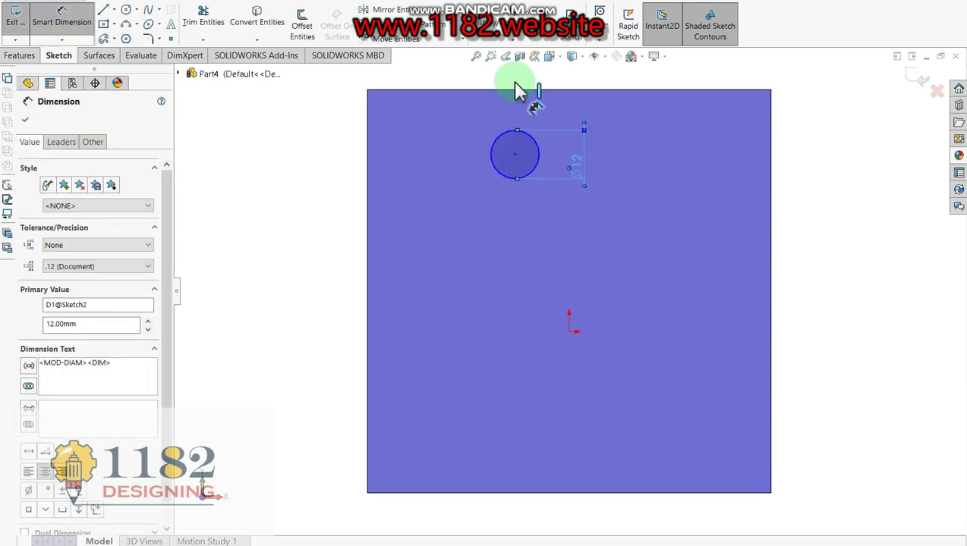
Step: Locate the circle centre 5 mm horizontally and 46 mm vertically from the origin
click(514, 154)
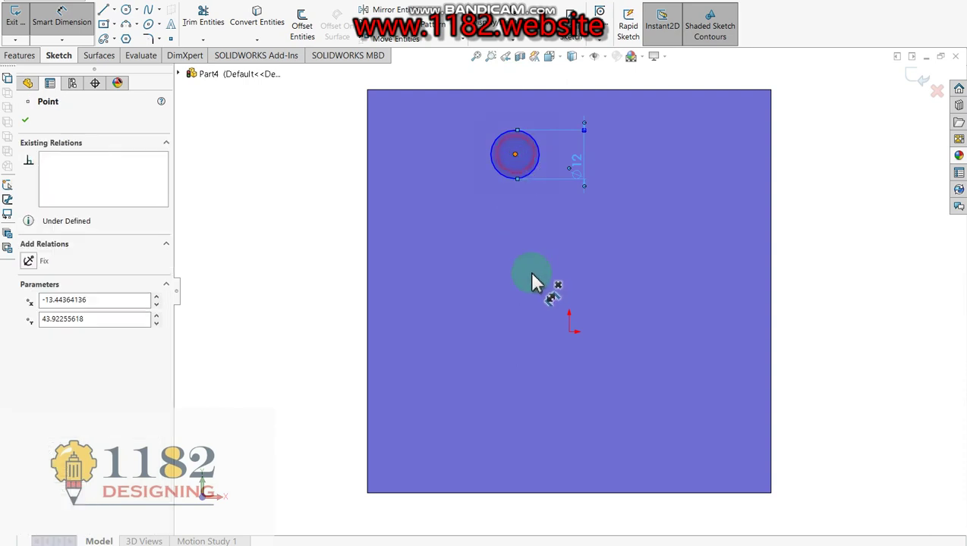
click(570, 333)
click(548, 339)
text(5)
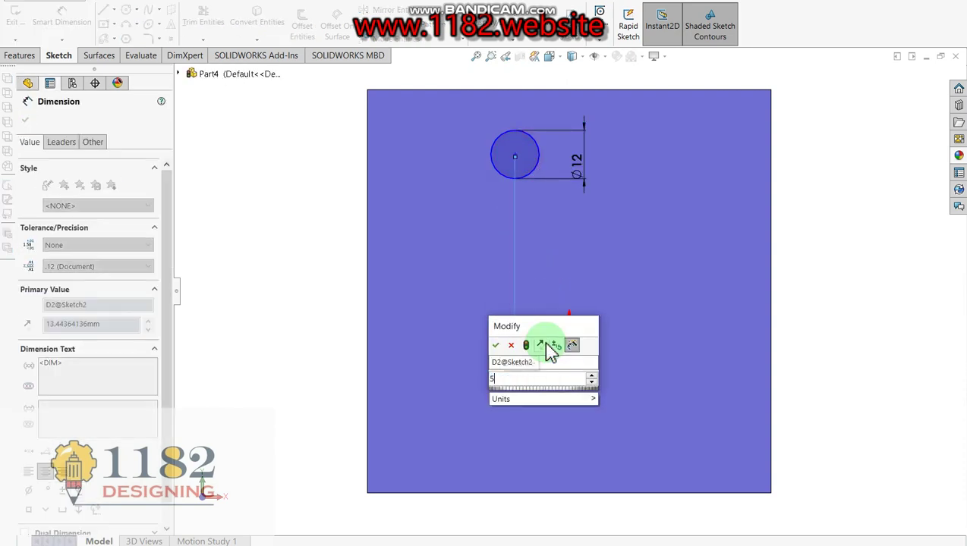
key(Return)
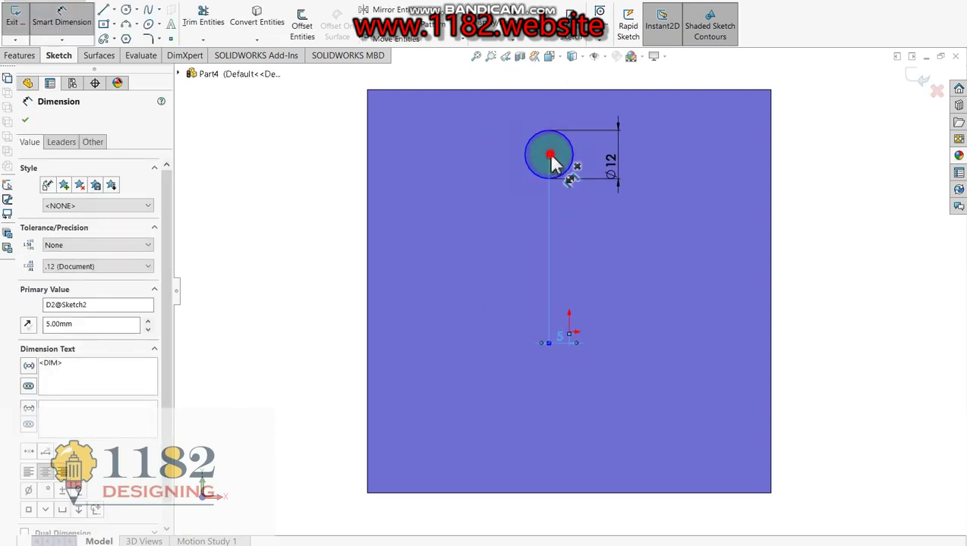
click(550, 157)
click(569, 333)
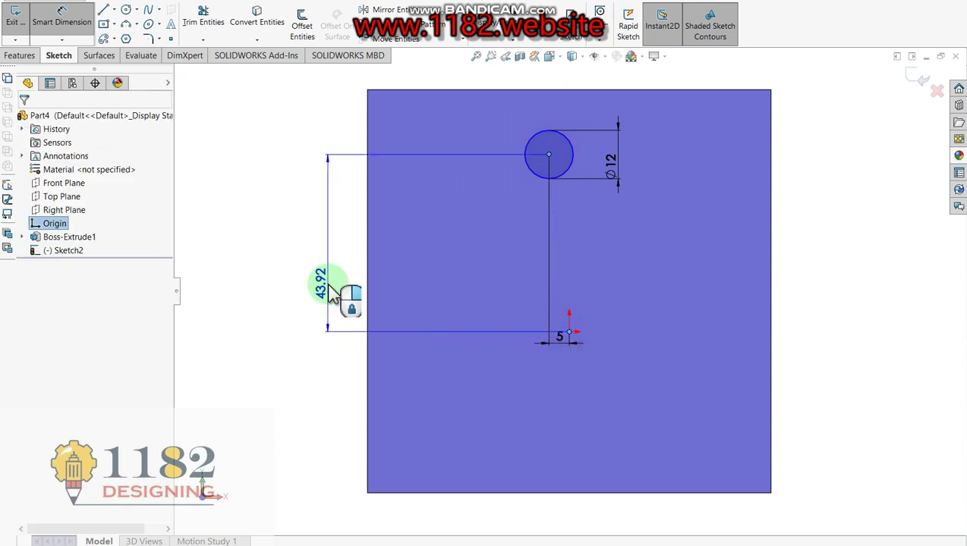
click(334, 282)
text(46)
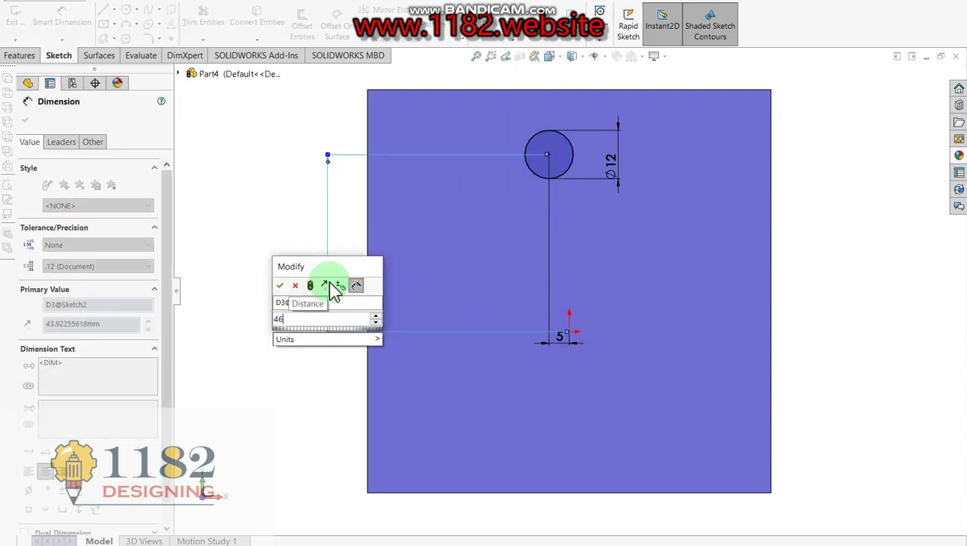
key(Return)
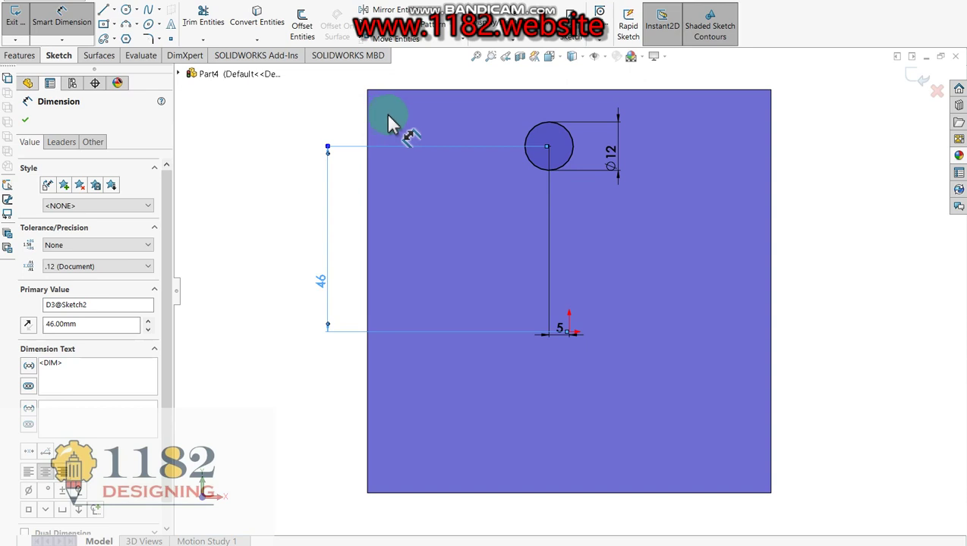
Step: Draw a slanted body line down from the circle and a horizontal line to the right
click(106, 12)
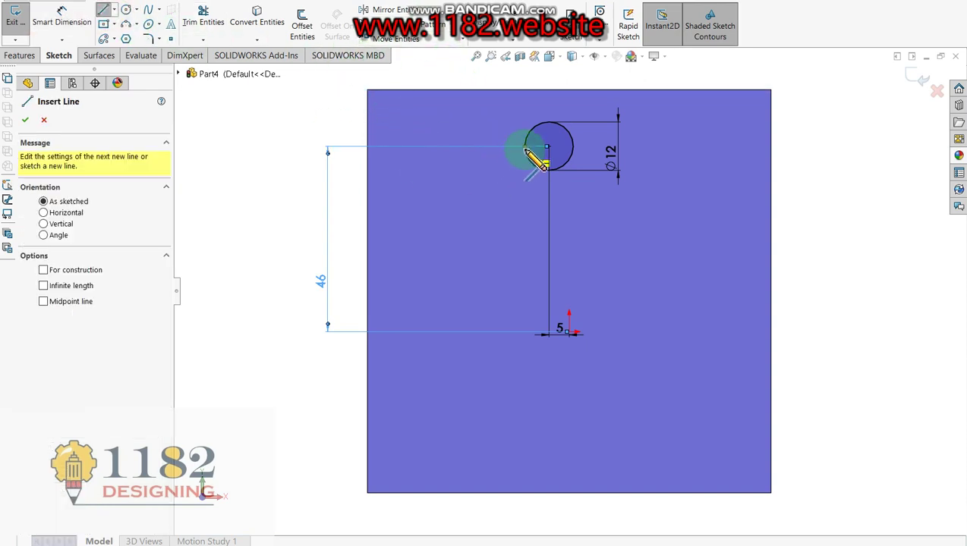
click(524, 146)
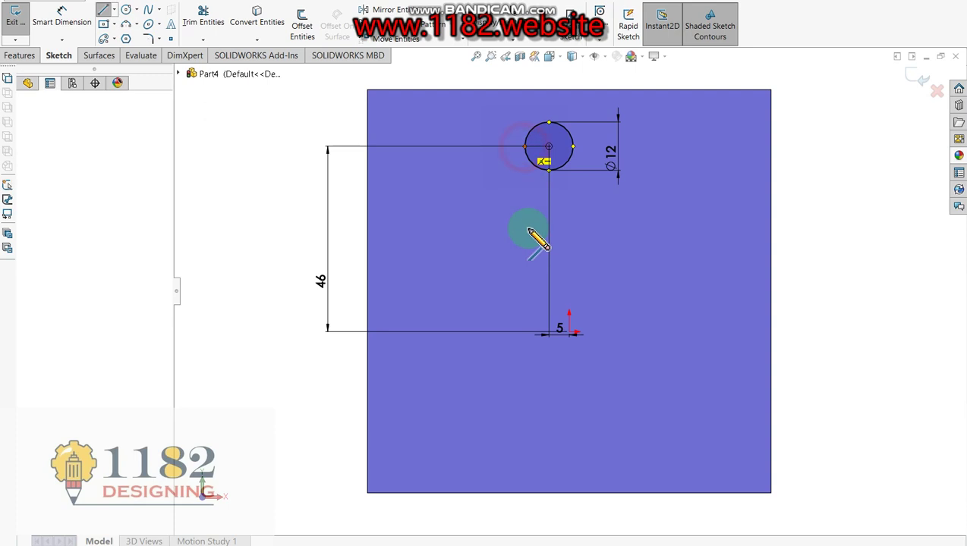
click(555, 315)
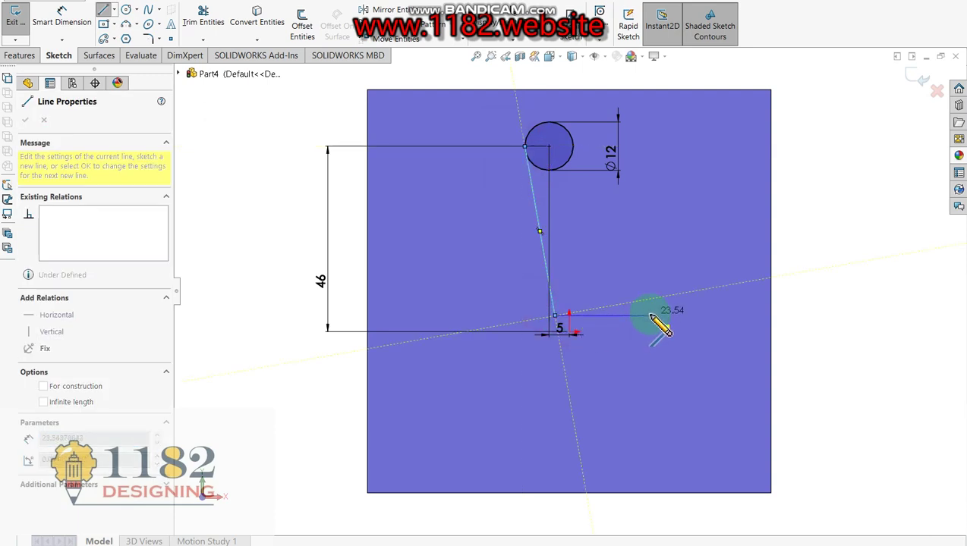
click(653, 317)
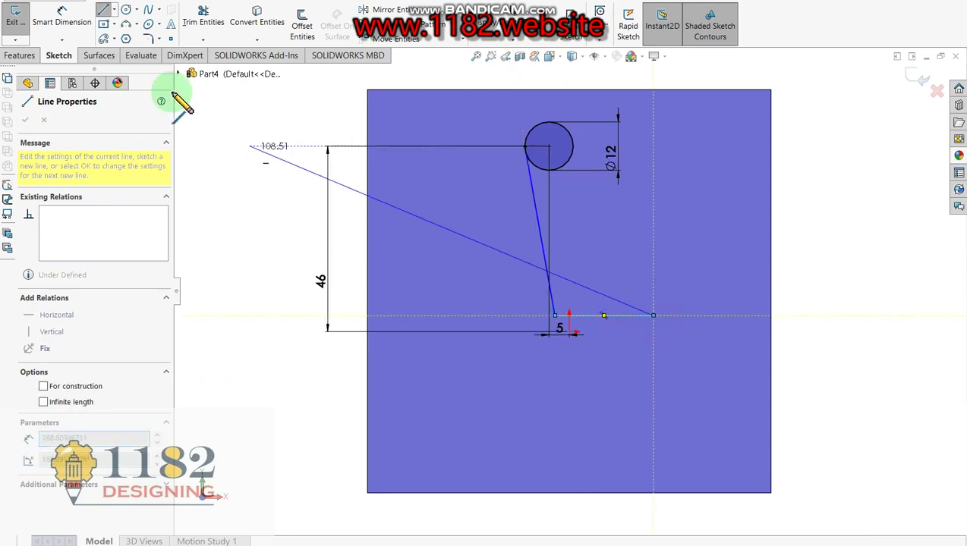
Step: Fix the lines' corner 5 mm horizontally and 2 mm vertically from the origin
click(69, 25)
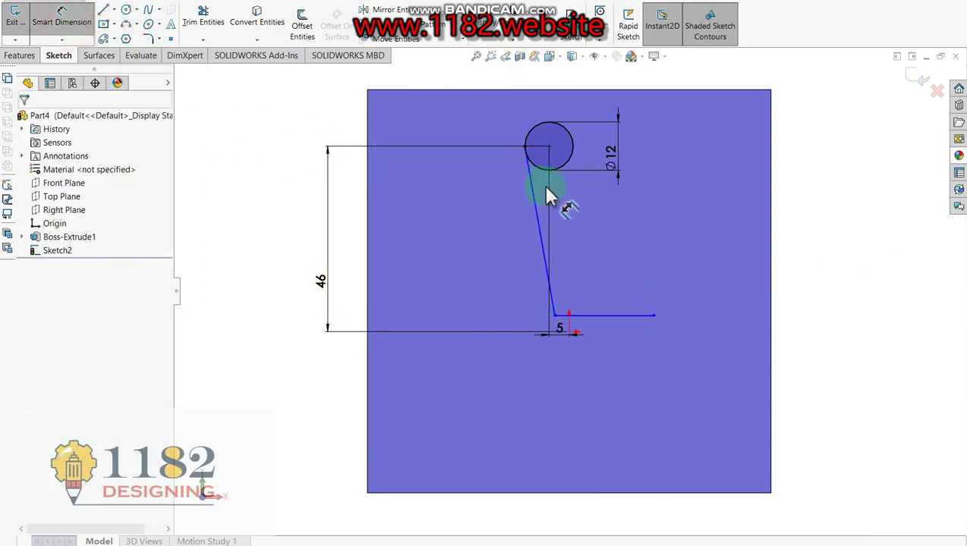
click(557, 320)
click(572, 335)
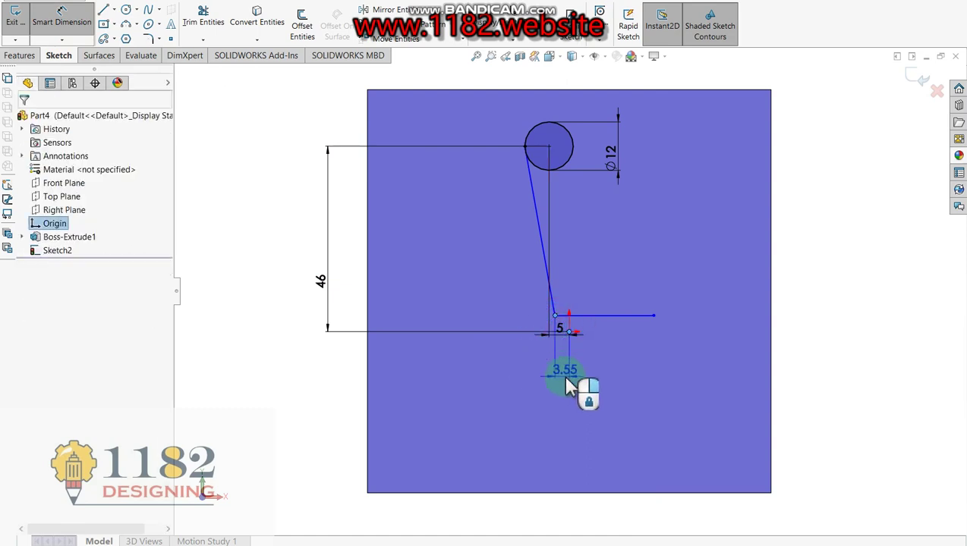
click(569, 385)
text(5)
key(Return)
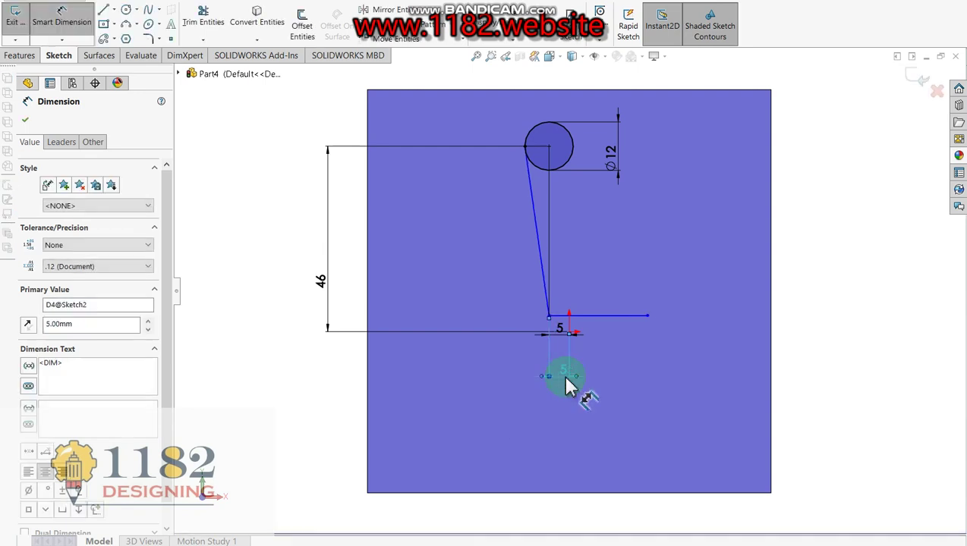
click(550, 319)
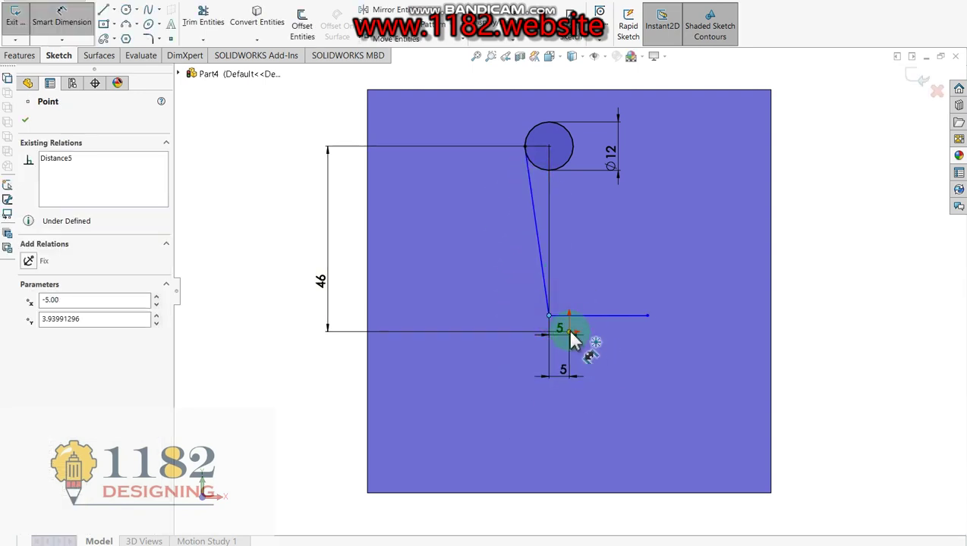
click(571, 334)
click(496, 338)
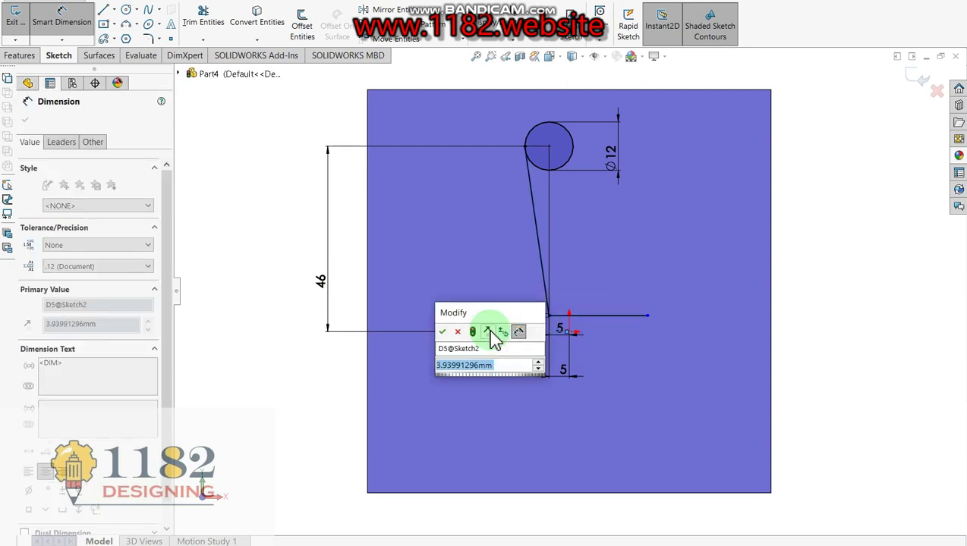
text(2)
key(Return)
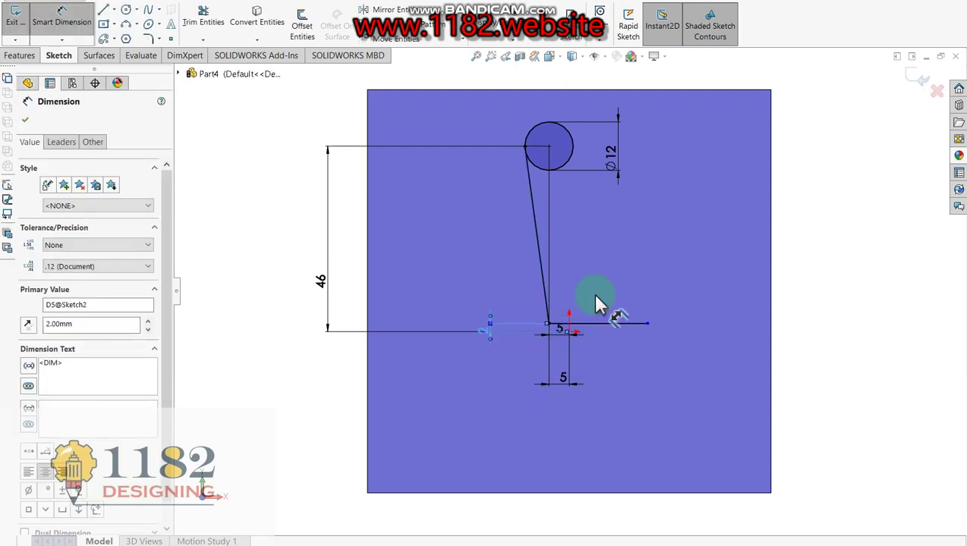
Step: Set the horizontal line's length to 27 mm
click(611, 325)
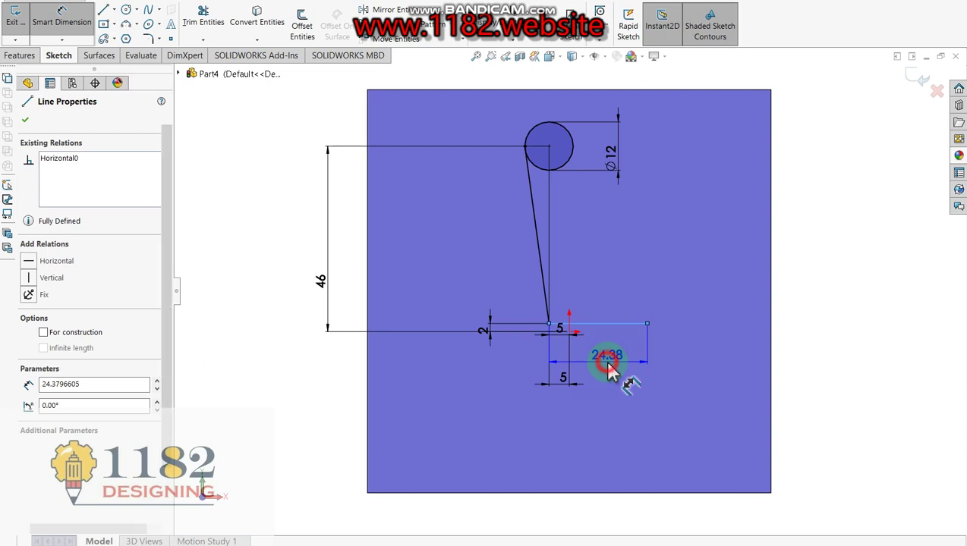
click(610, 368)
key(Return)
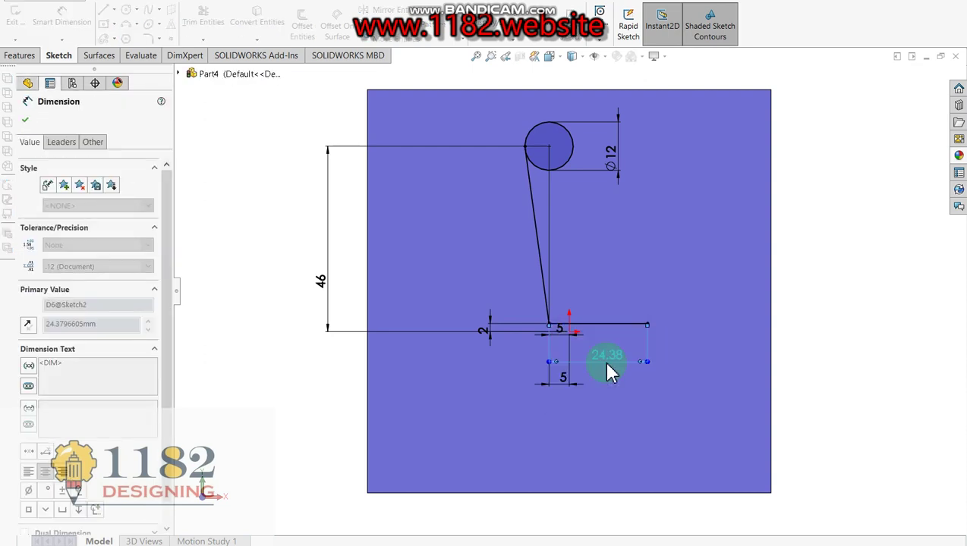
text(27)
key(Return)
click(104, 10)
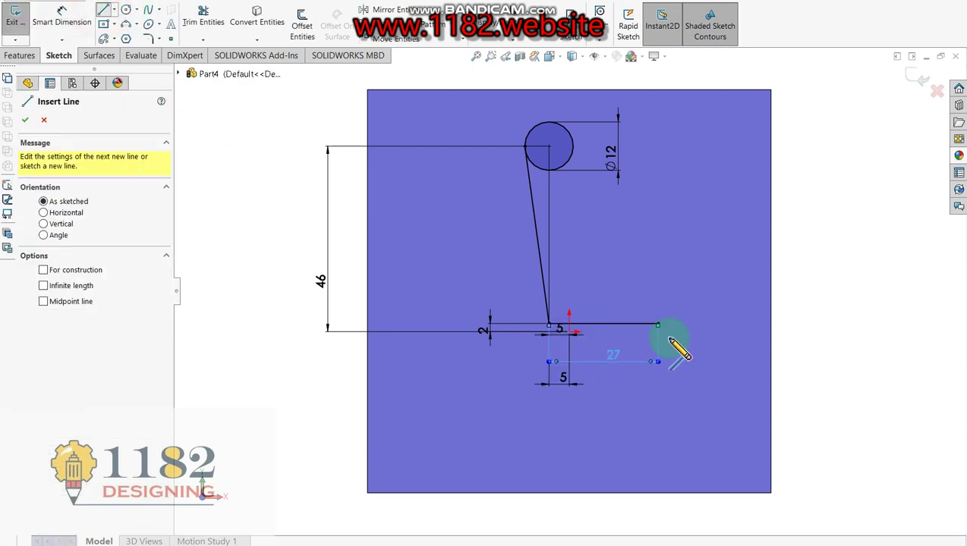
Step: Draw the descending leg and short foot line, angling the leg 75° to the horizontal
click(657, 324)
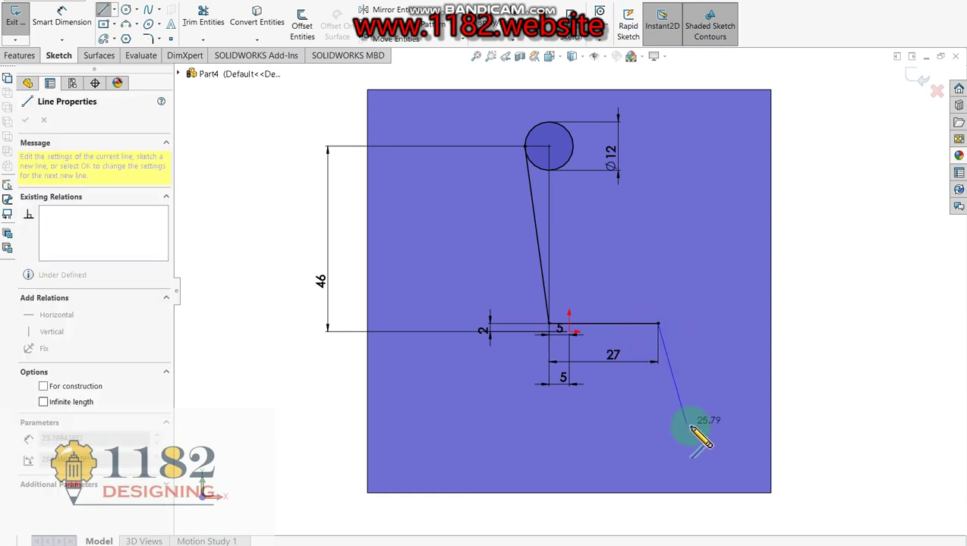
click(726, 448)
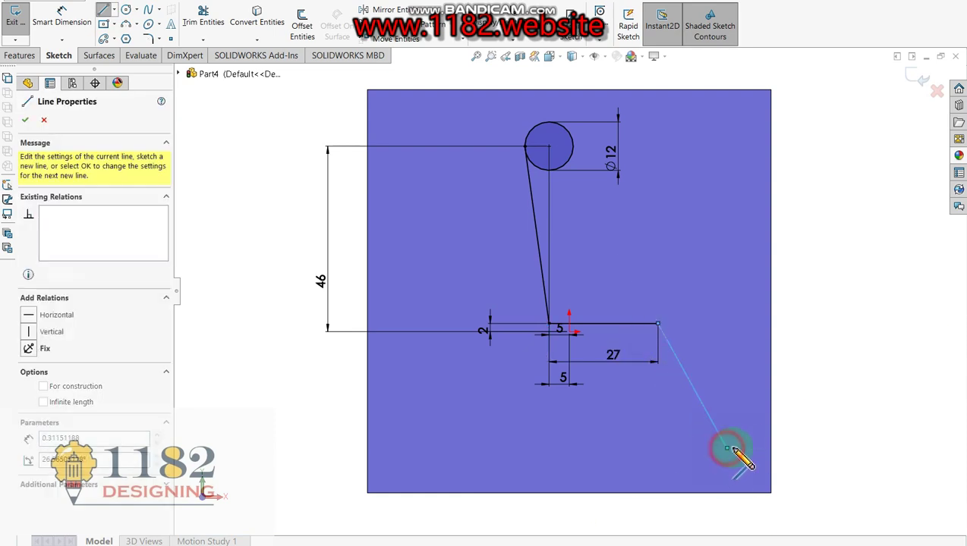
click(768, 428)
key(Escape)
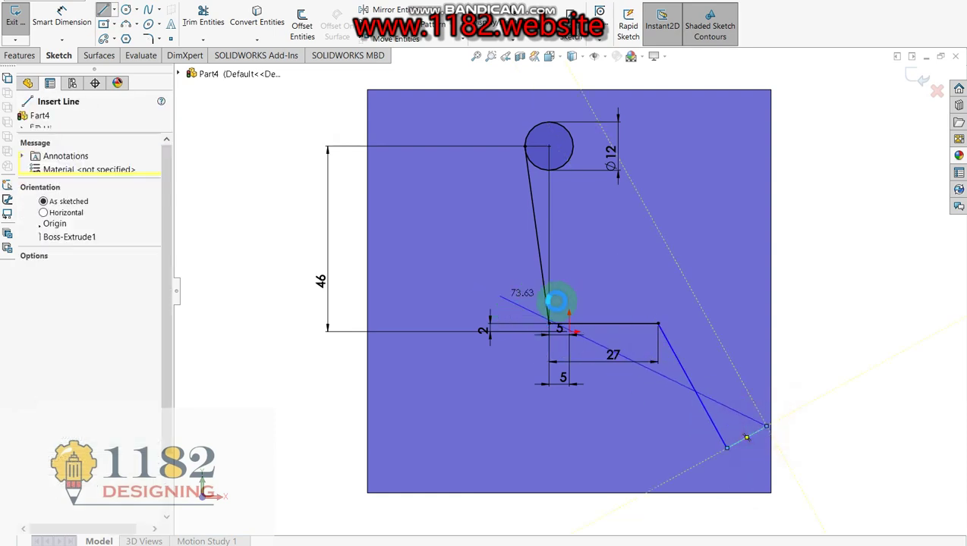
key(Escape)
click(65, 35)
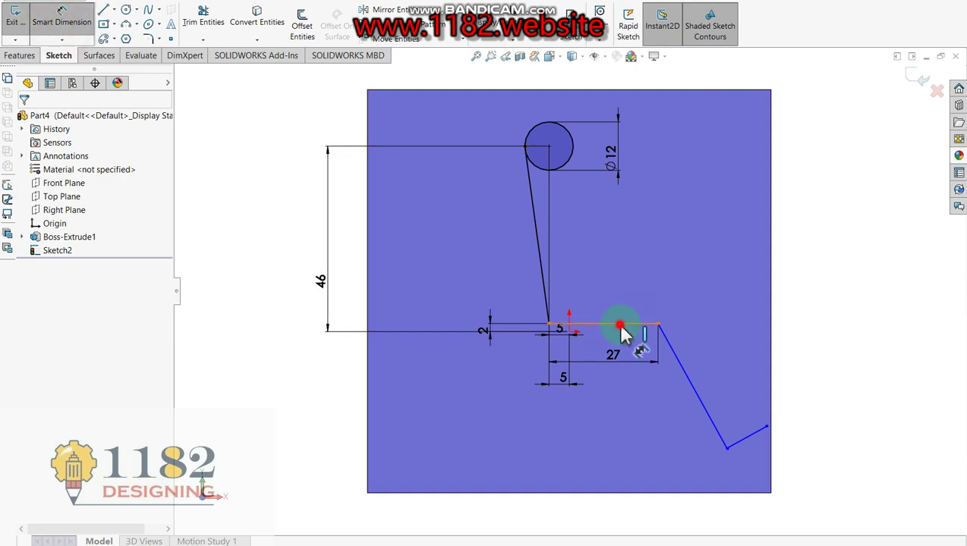
click(621, 327)
click(676, 356)
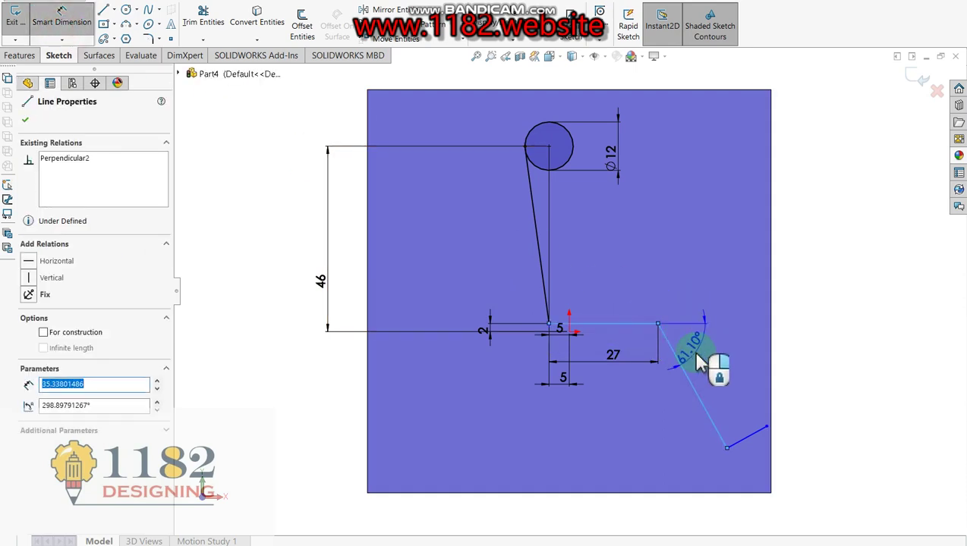
click(700, 363)
text(7)
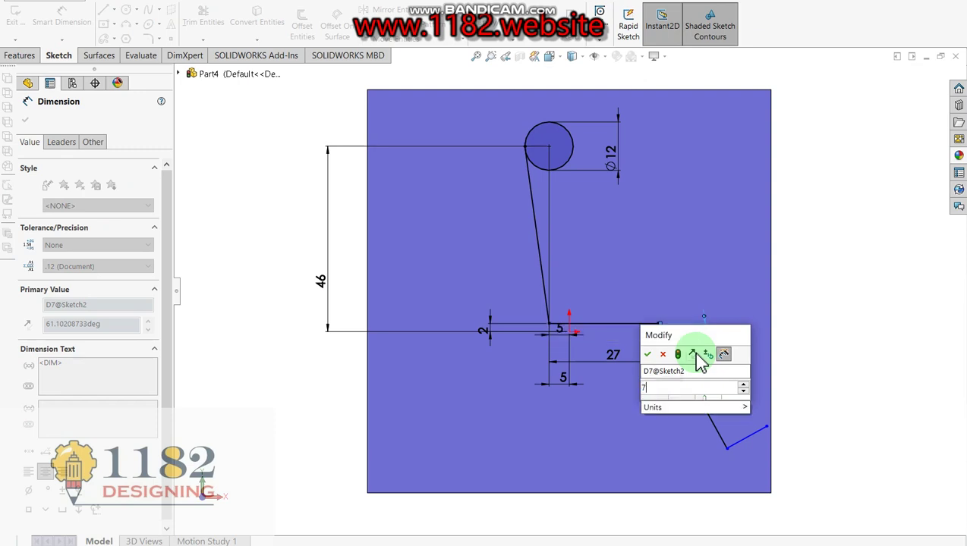
text(5)
key(Return)
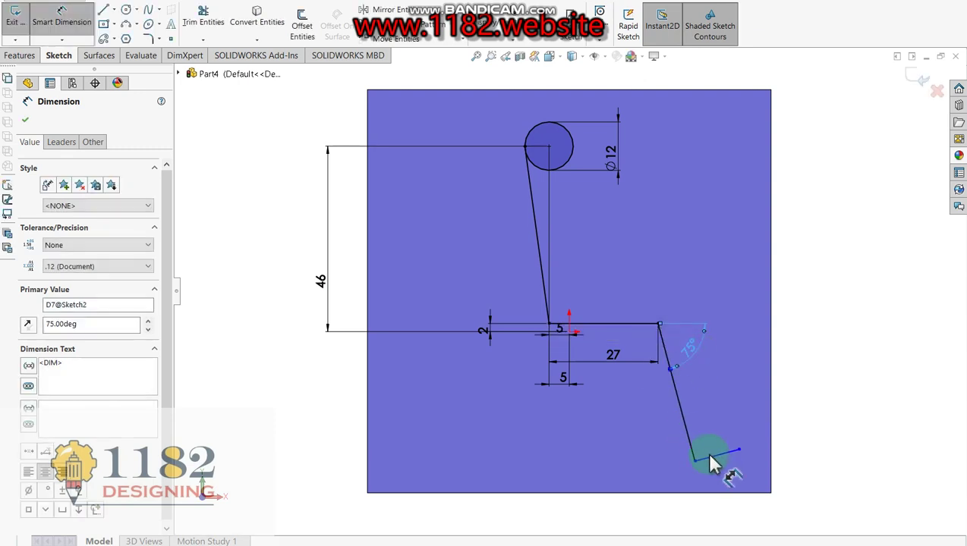
Step: Dimension the short foot line to 13 mm
click(712, 458)
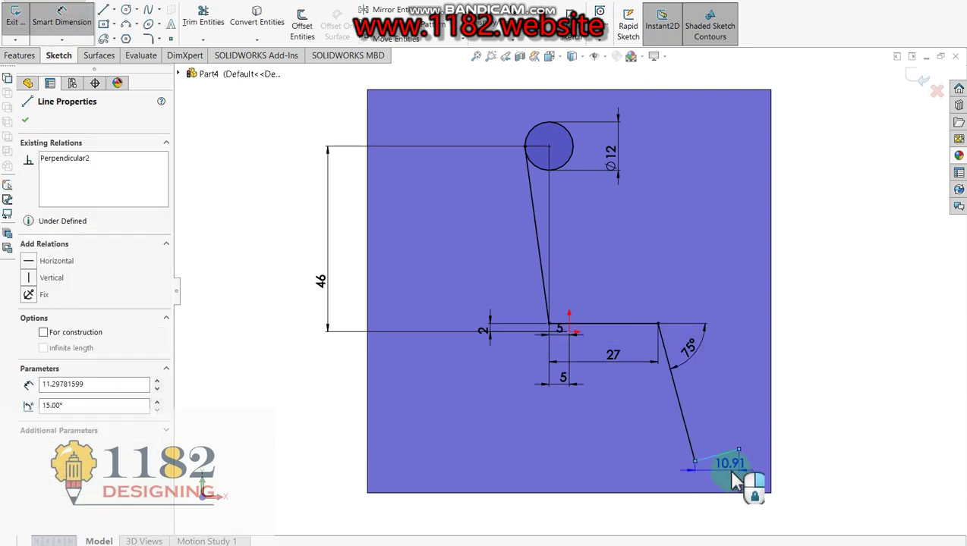
click(738, 480)
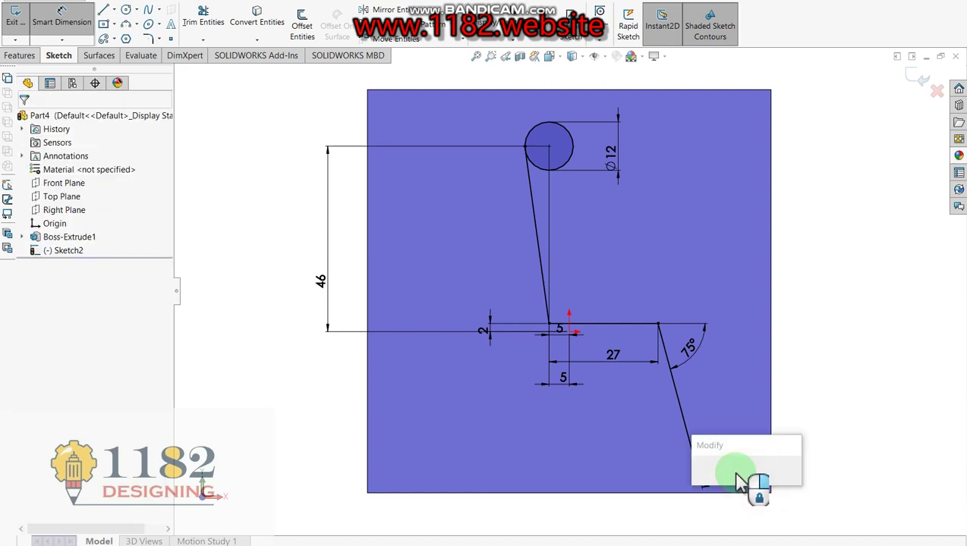
text(13)
key(Return)
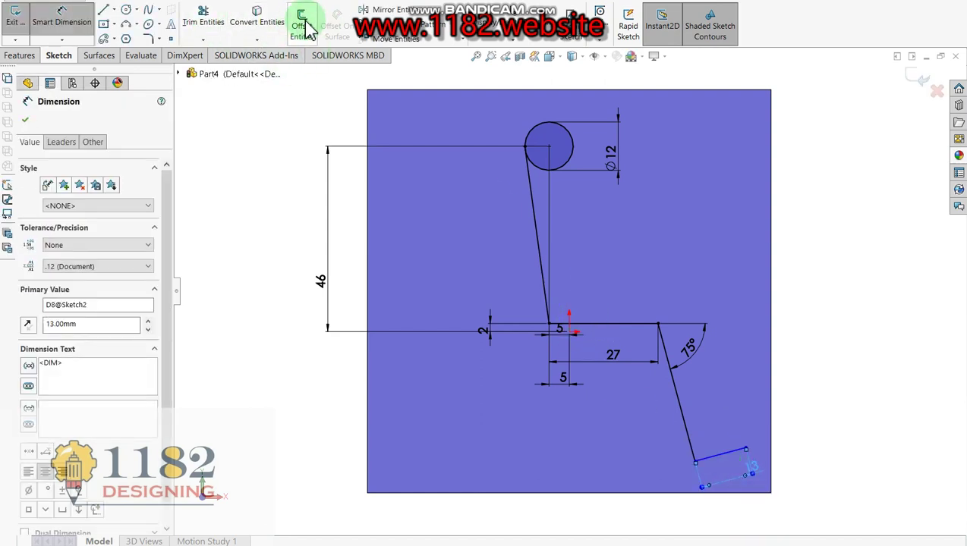
click(302, 23)
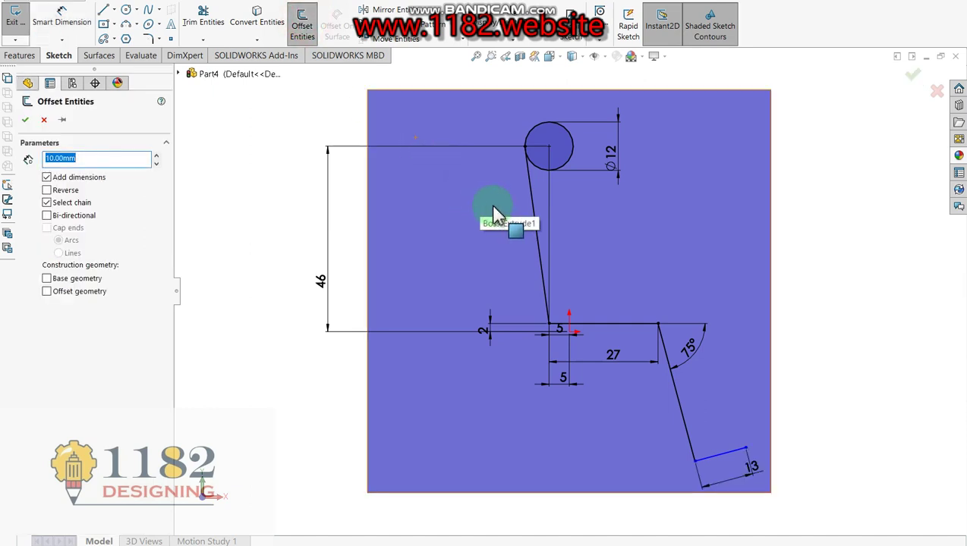
Step: Create a 5 mm offset copy of the wheelchair outline chain
click(528, 198)
click(605, 244)
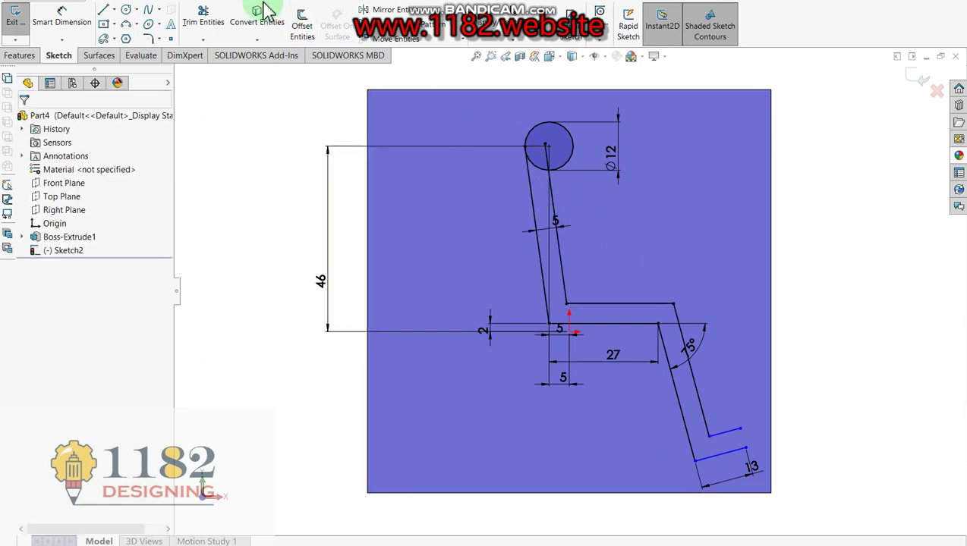
click(60, 16)
click(686, 422)
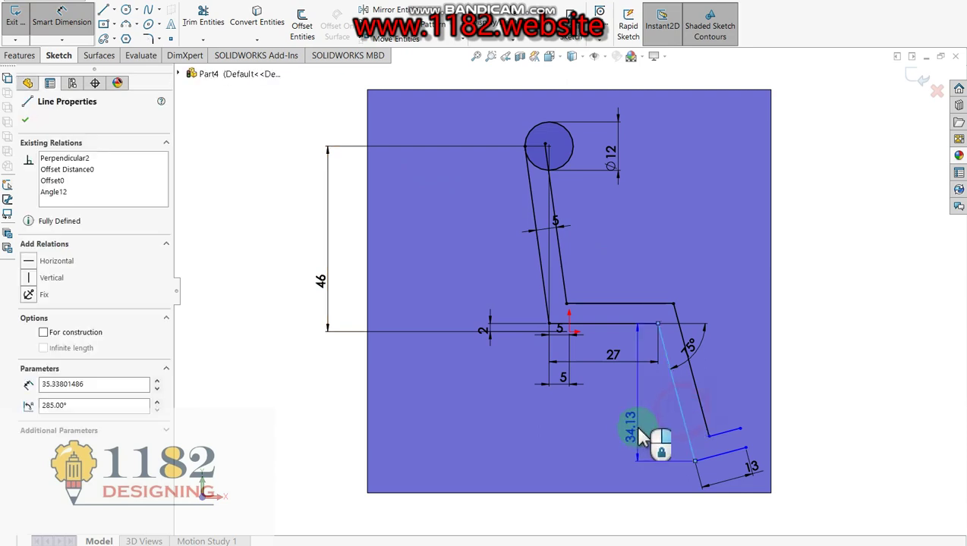
click(626, 428)
click(603, 431)
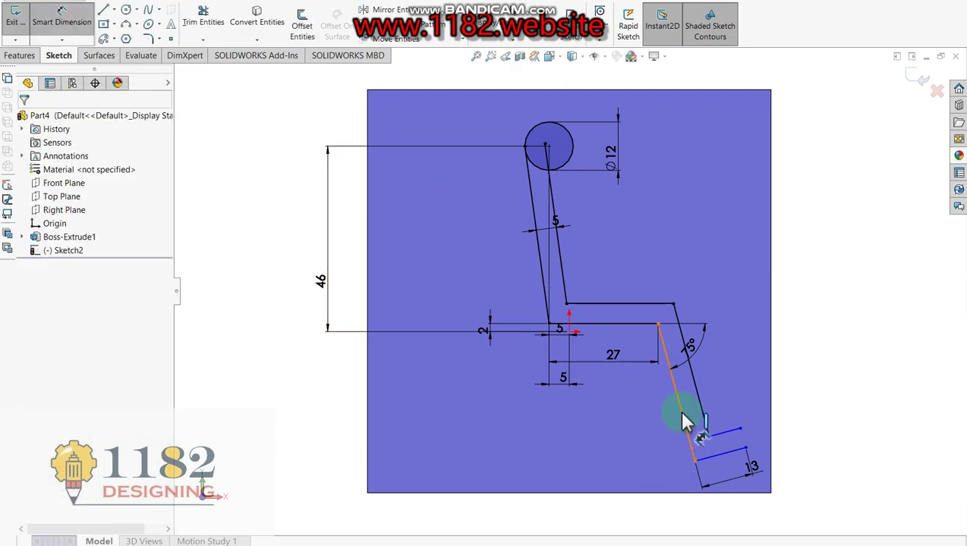
Step: Dimension the lower slanted offset line to 27 mm
click(669, 425)
click(668, 430)
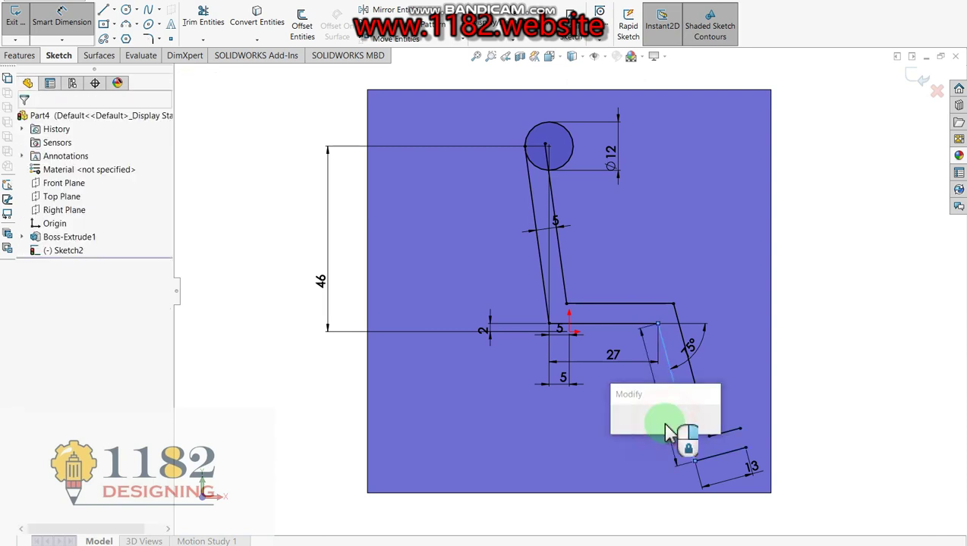
text(27)
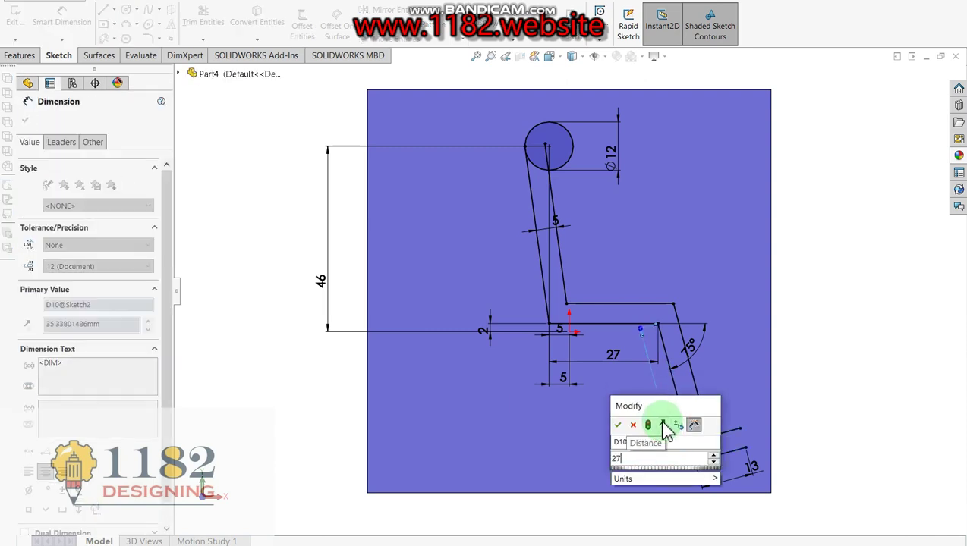
key(Return)
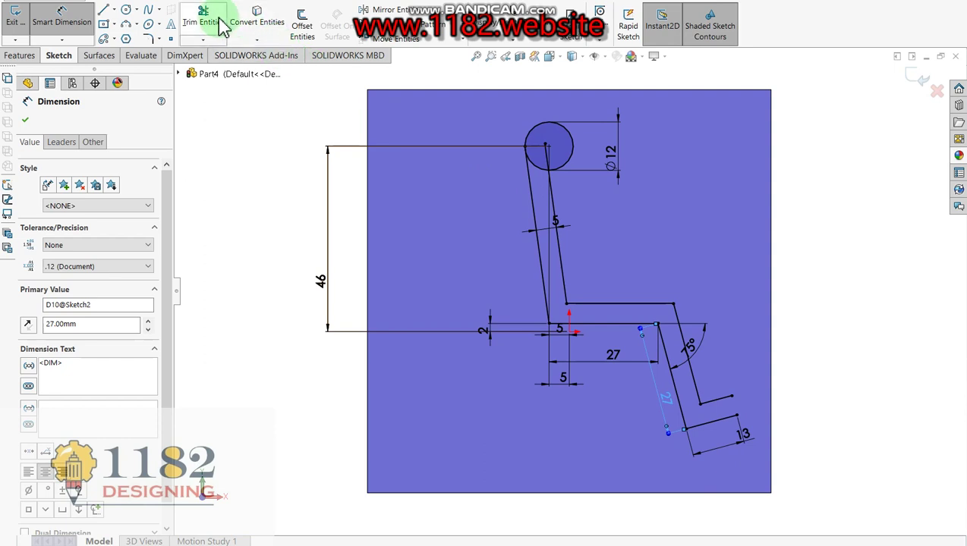
click(103, 9)
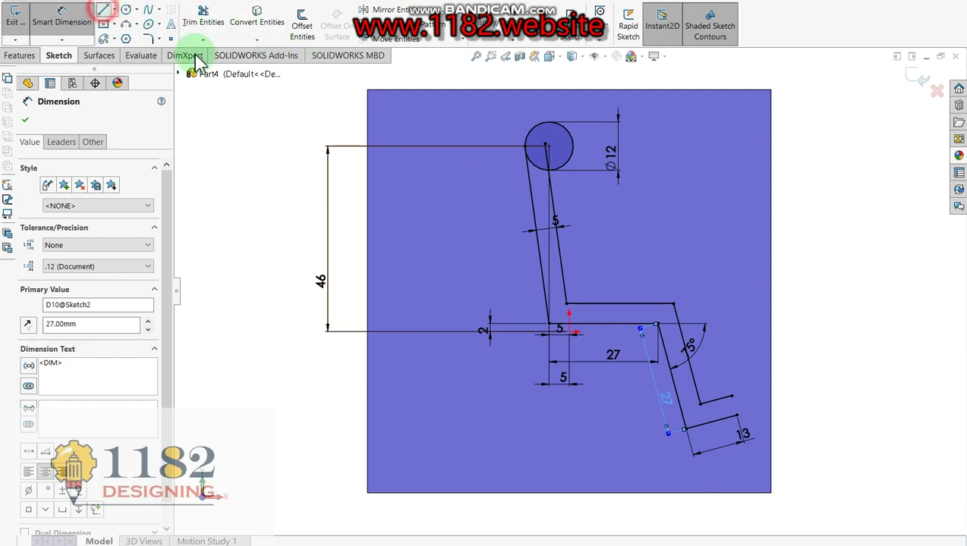
Step: Close the foot end of the offset outline with a short line
click(732, 399)
double_click(735, 406)
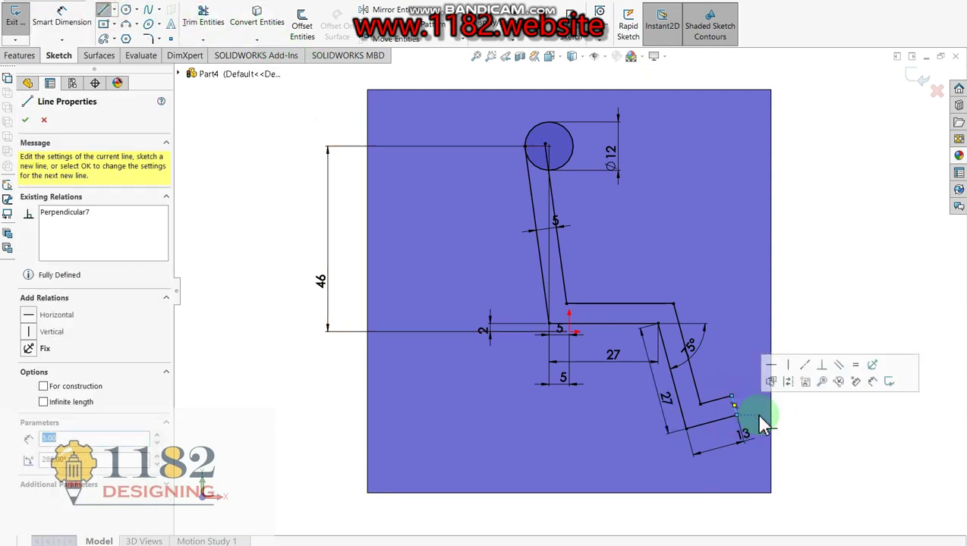
scroll(571, 240, down, 3)
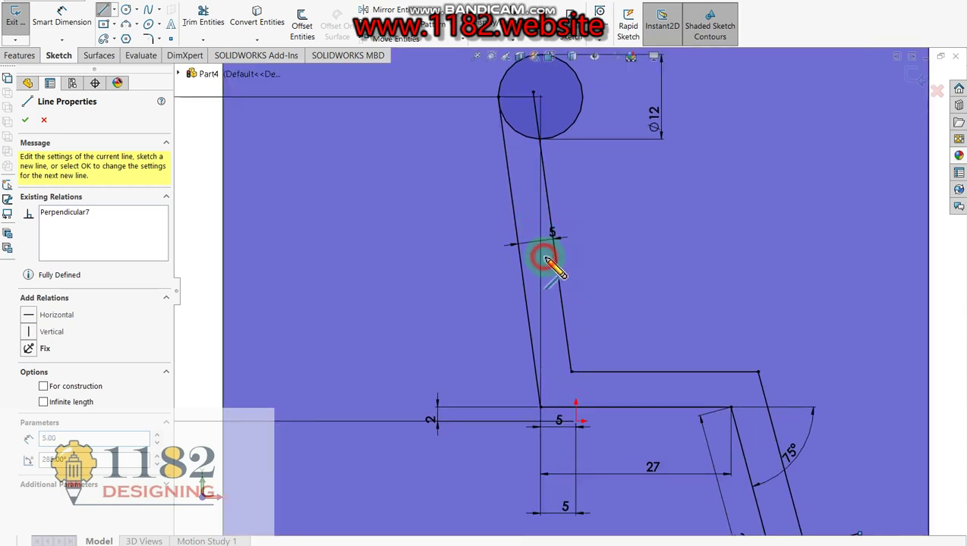
Step: Draw the armrest's top, end and bottom lines extending right from the backrest
click(545, 260)
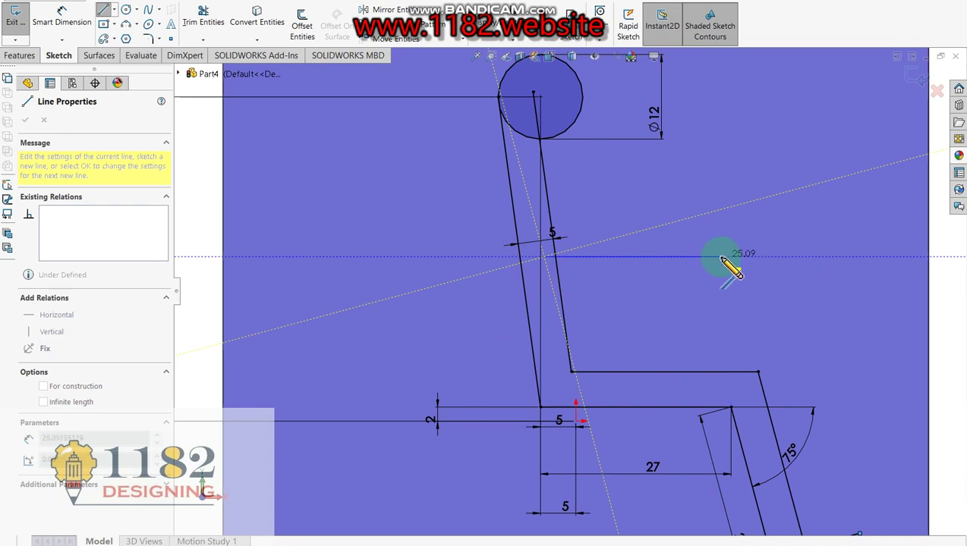
click(719, 258)
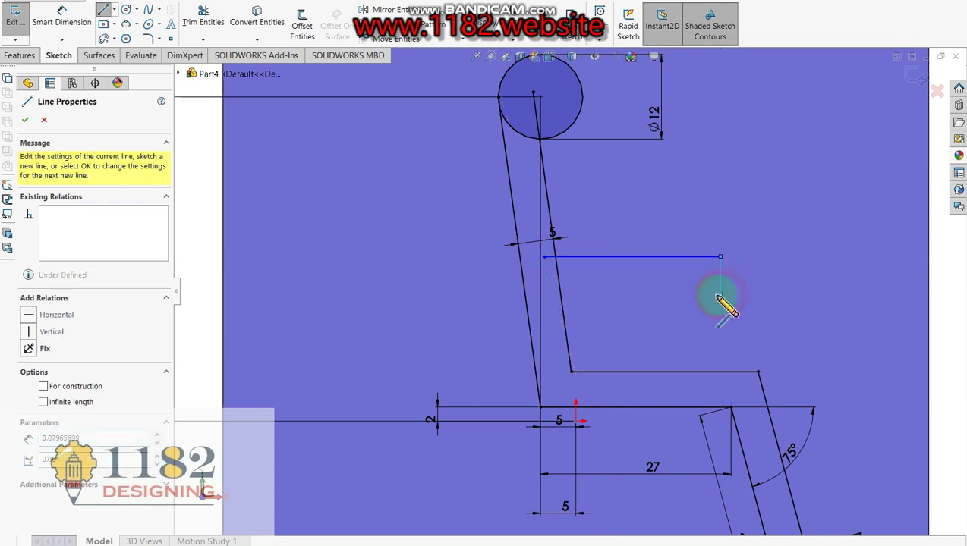
click(544, 295)
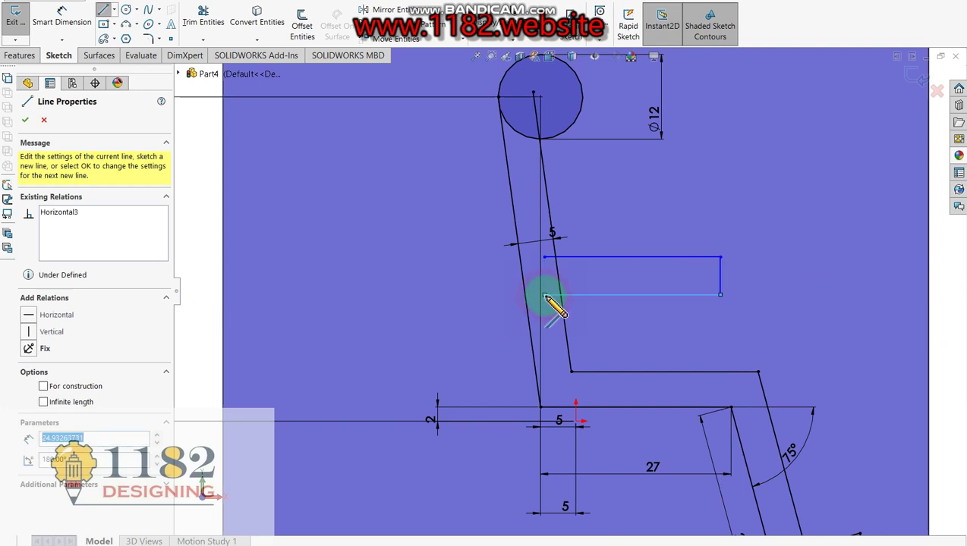
key(Escape)
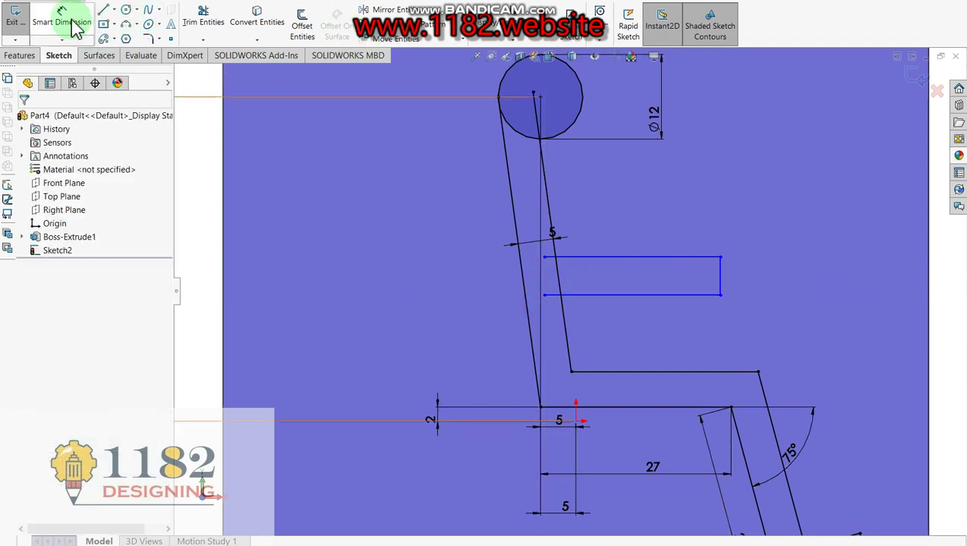
Step: Dimension the armrest line 22 mm below the head circle's centre
click(61, 19)
key(f)
click(556, 200)
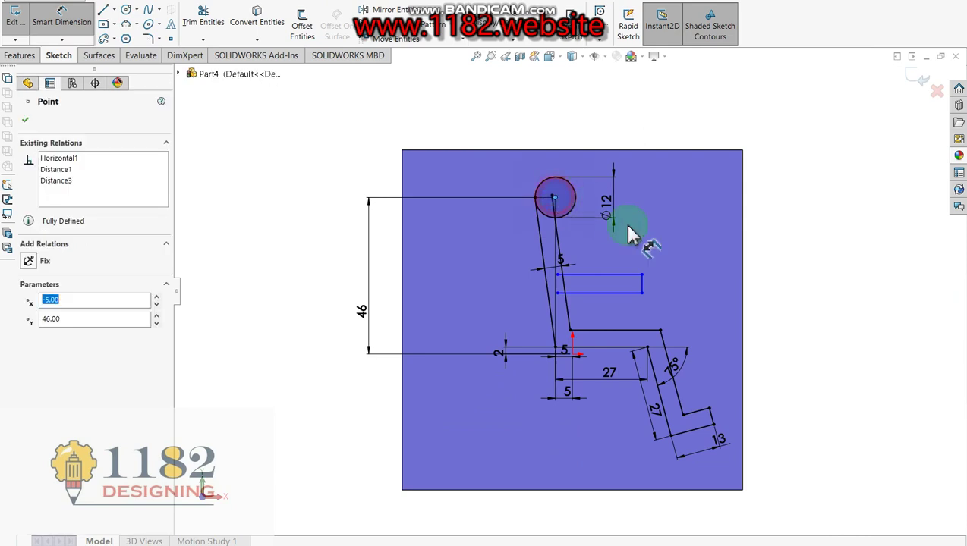
click(640, 276)
click(635, 276)
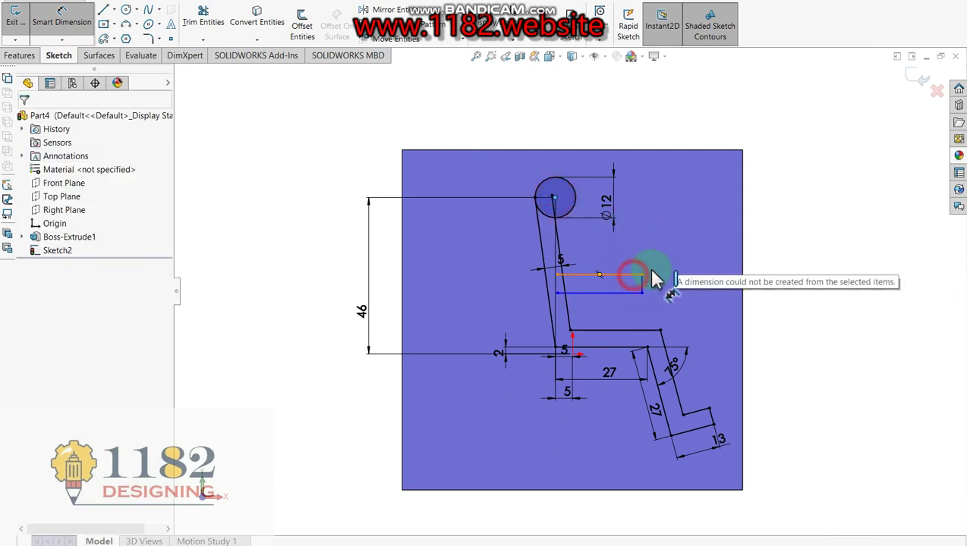
click(713, 251)
text(22)
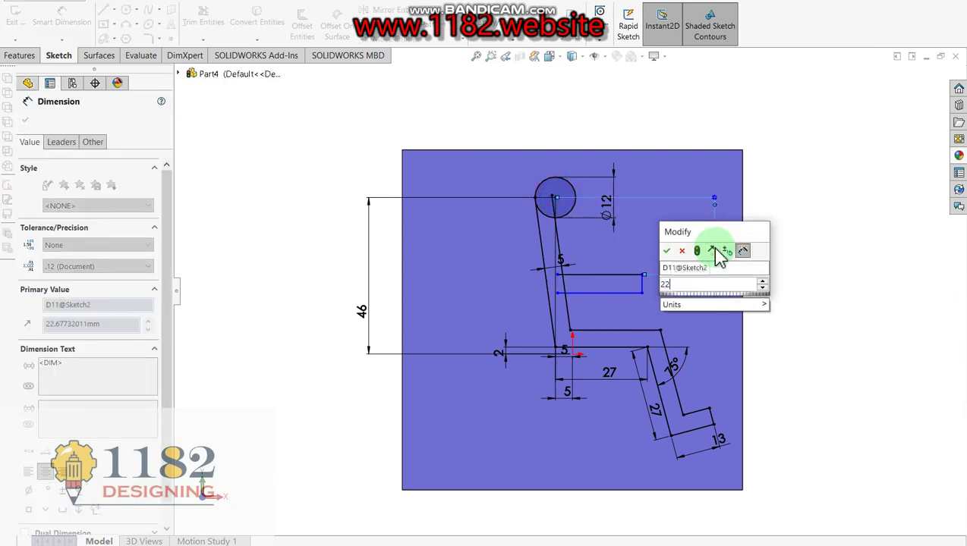
key(Return)
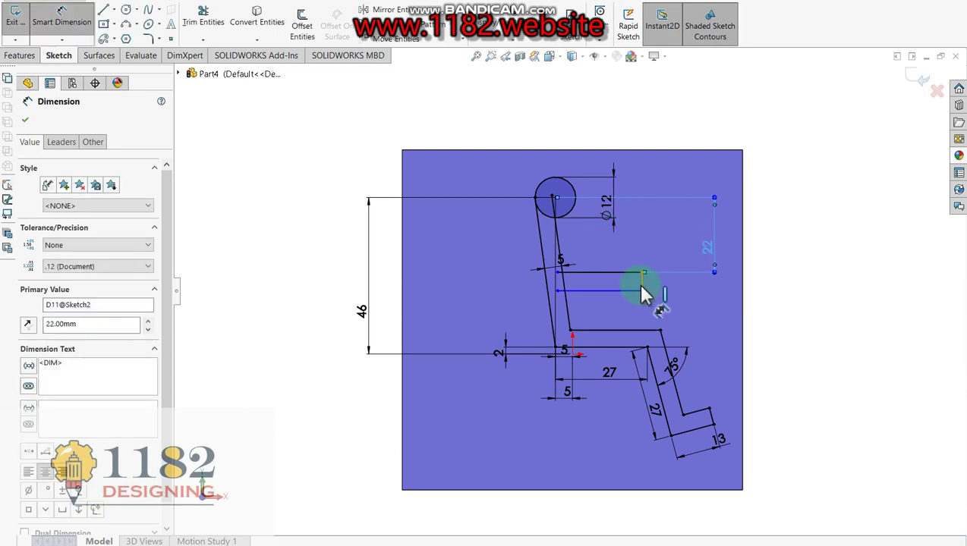
Step: Give the armrest a 5 mm end height and a 3 mm horizontal end spacing
click(642, 286)
click(698, 292)
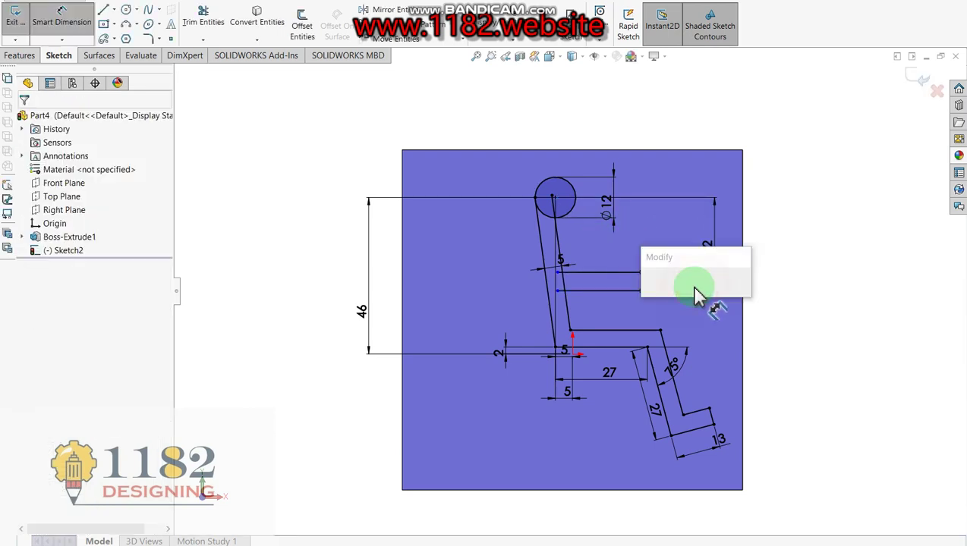
text(5)
key(Return)
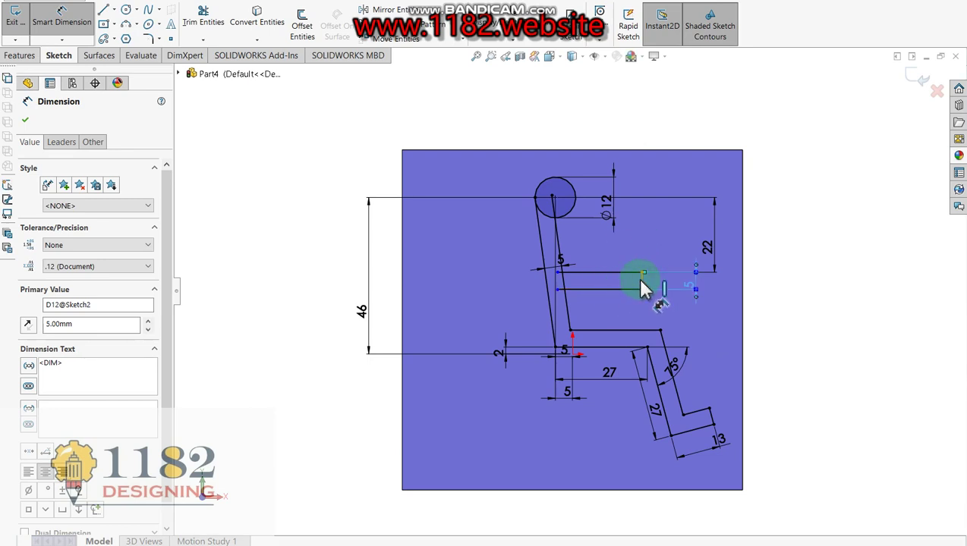
click(641, 279)
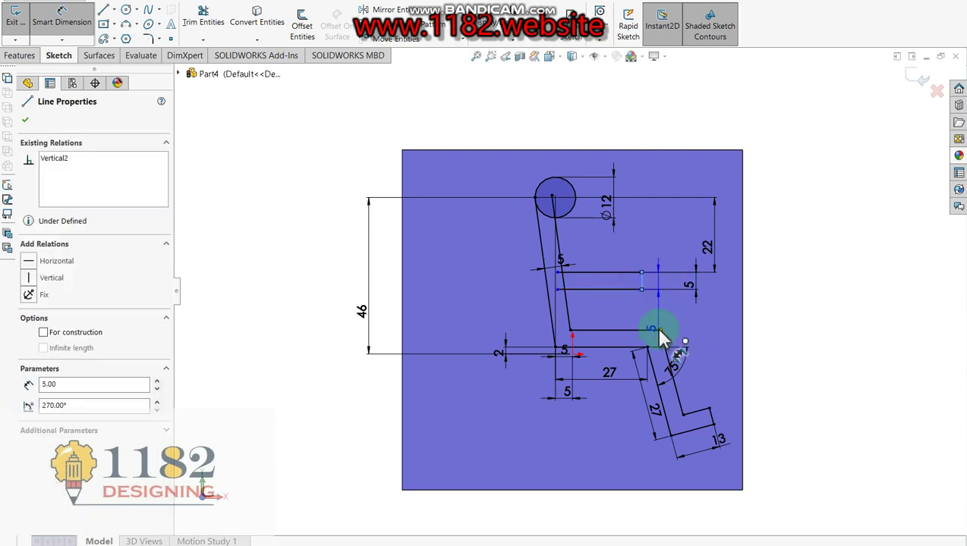
click(657, 329)
click(655, 221)
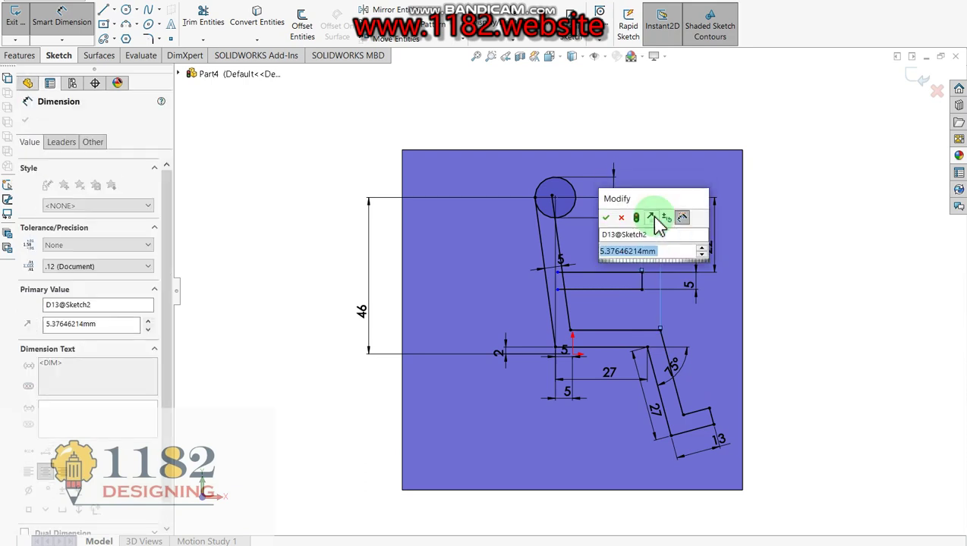
text(3)
key(Return)
scroll(600, 276, down, 2)
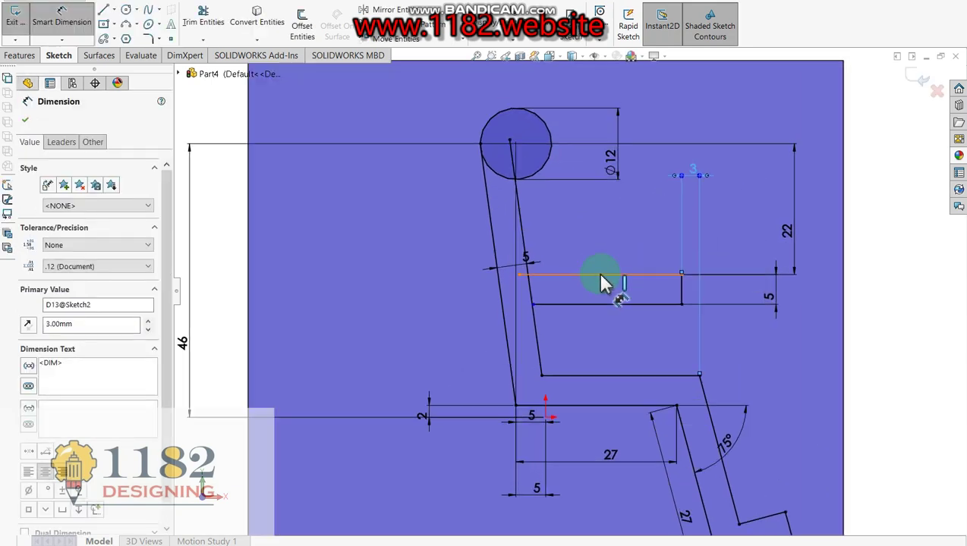
scroll(476, 345, down, 2)
scroll(476, 345, down, 2)
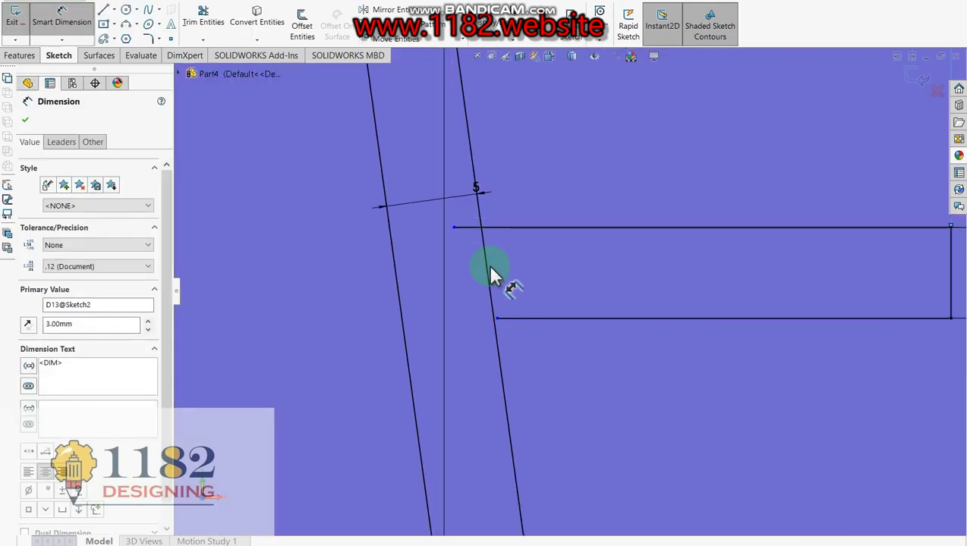
Step: Extend the armrest's bottom line to meet the backrest
click(203, 40)
click(223, 76)
click(531, 315)
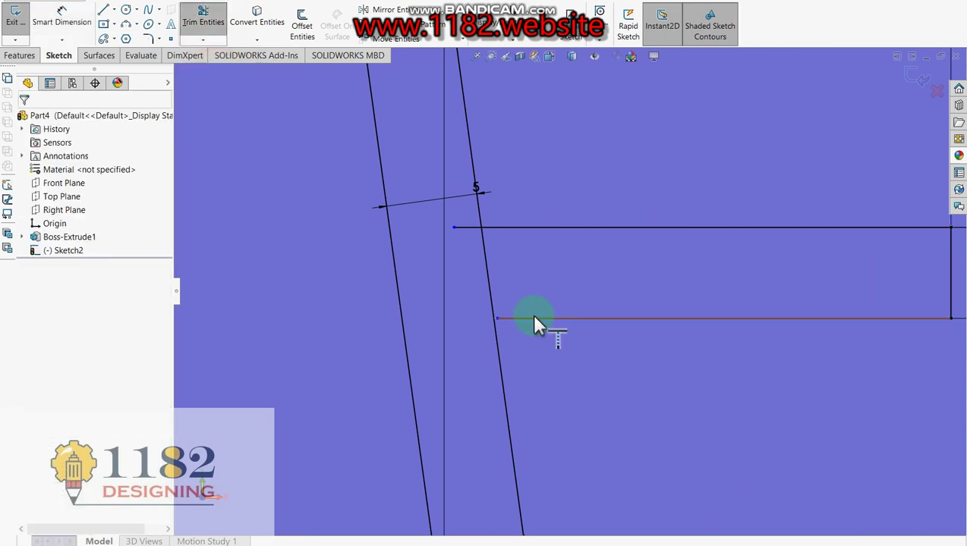
key(f)
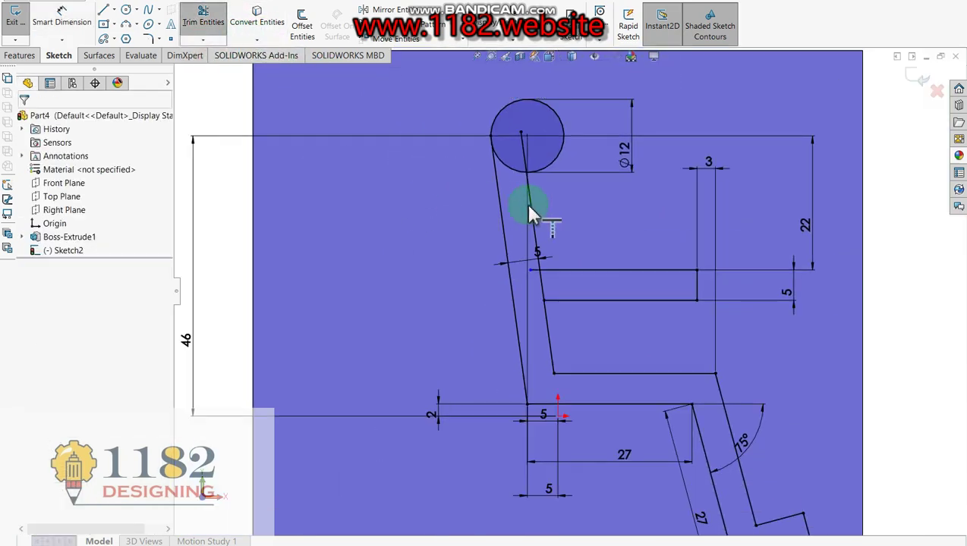
Step: Trim away the head circle's lower-left arc and a small leftover sliver near the head
click(203, 22)
scroll(525, 160, down, 2)
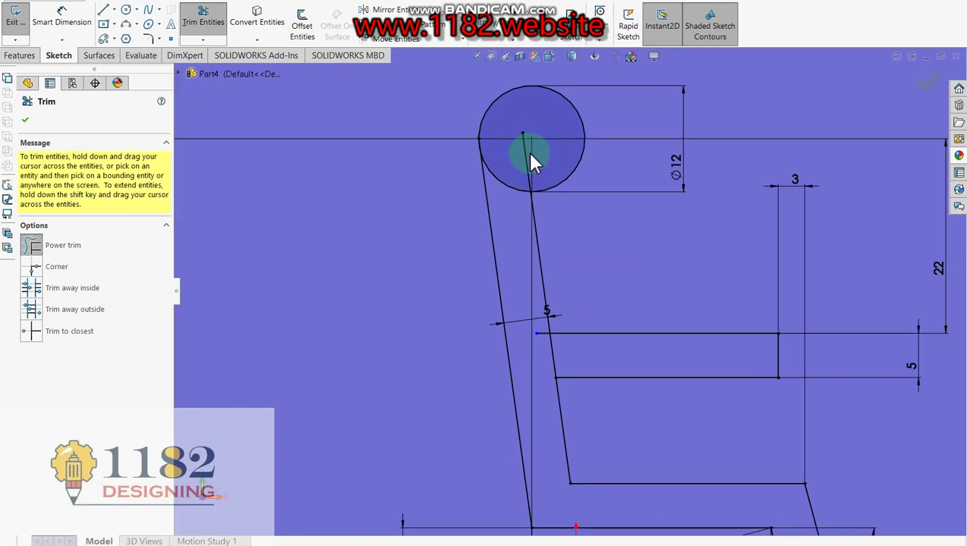
click(507, 186)
scroll(505, 196, down, 3)
scroll(493, 201, down, 3)
scroll(493, 198, down, 2)
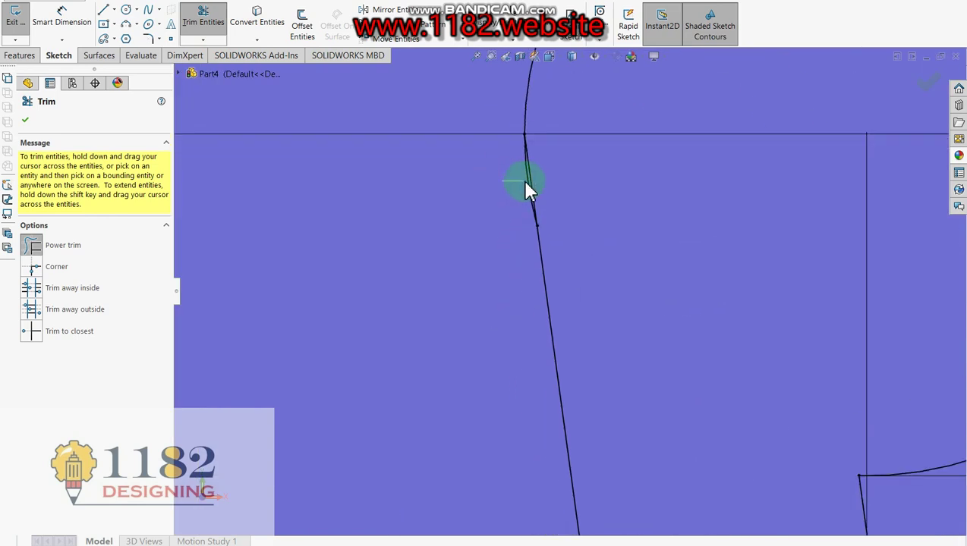
click(526, 181)
scroll(569, 289, up, 5)
scroll(682, 296, up, 3)
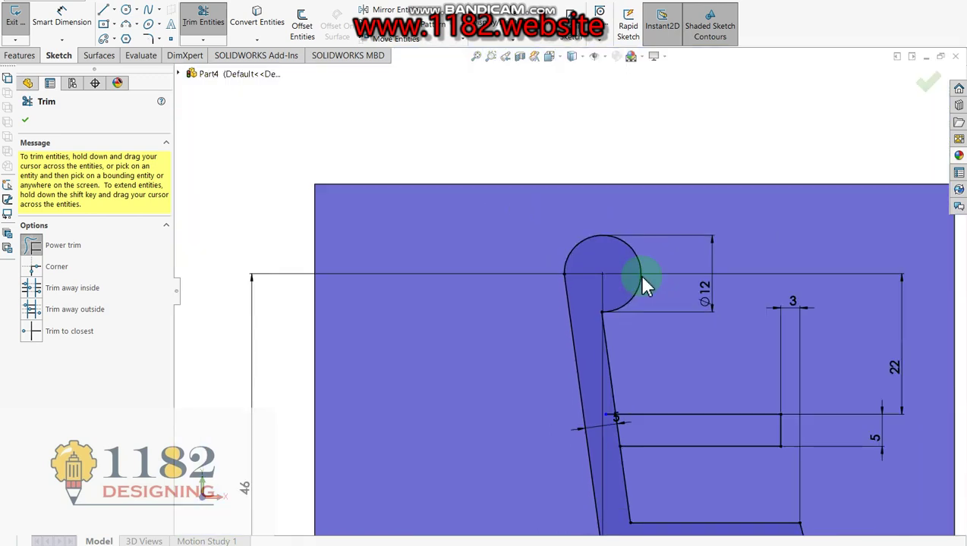
scroll(612, 386, down, 5)
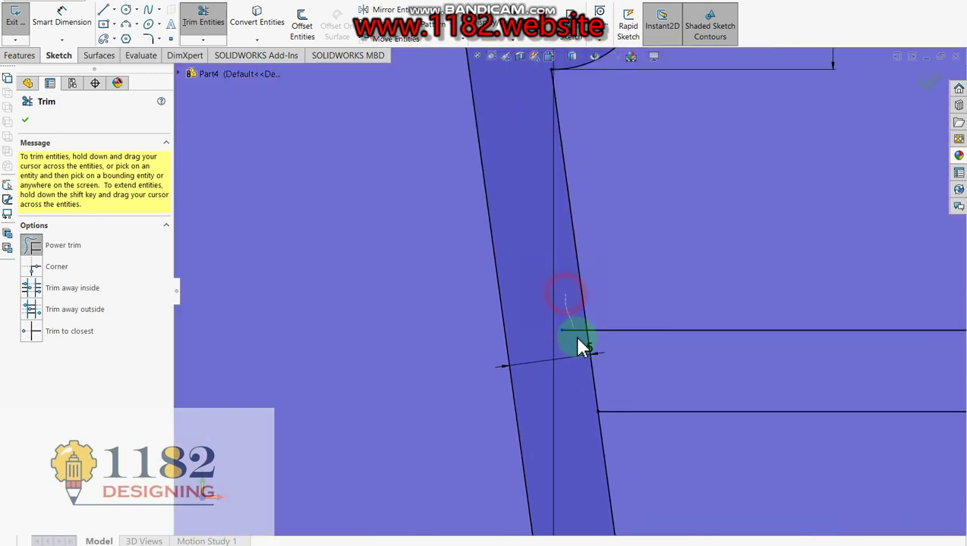
scroll(592, 349, up, 1)
scroll(607, 342, up, 3)
scroll(623, 356, up, 1)
scroll(641, 383, down, 2)
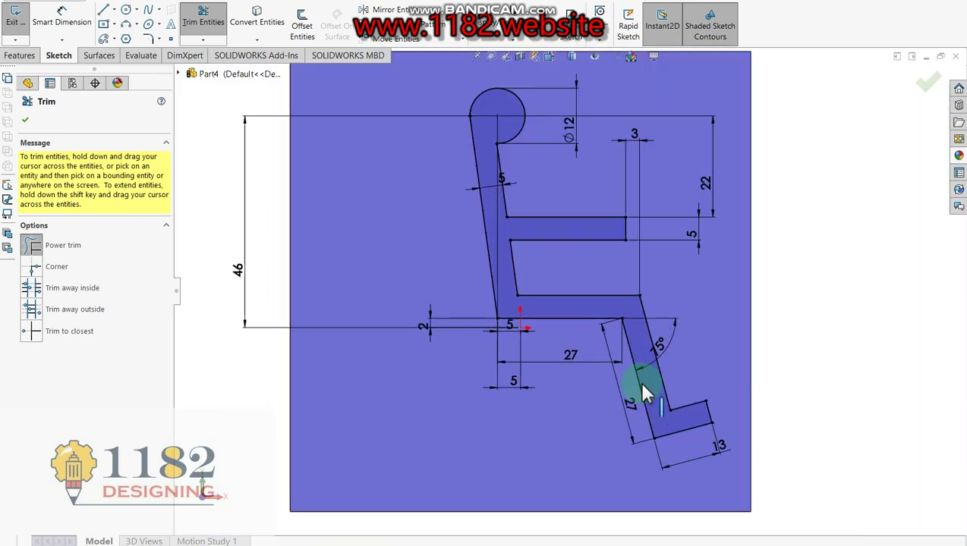
mouse_move(239, 74)
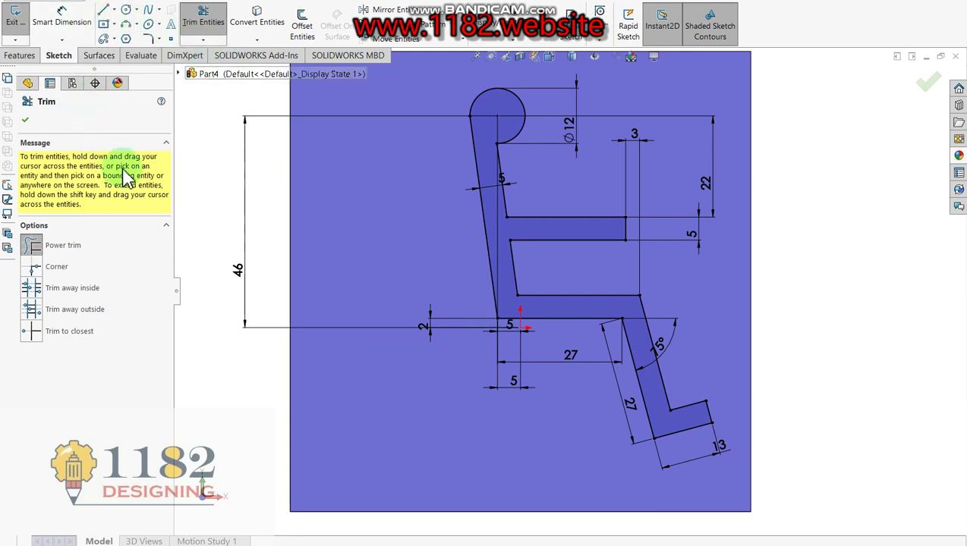
key(Escape)
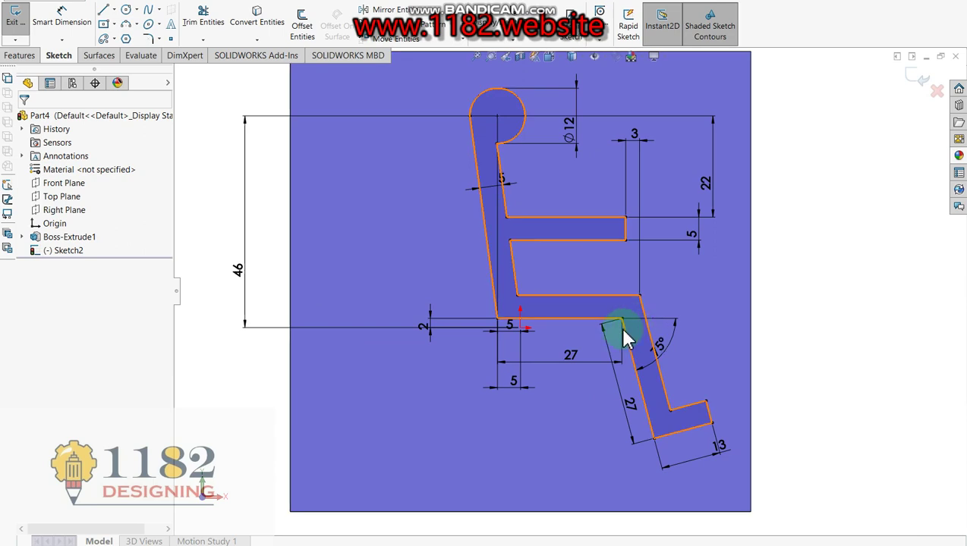
scroll(599, 328, up, 2)
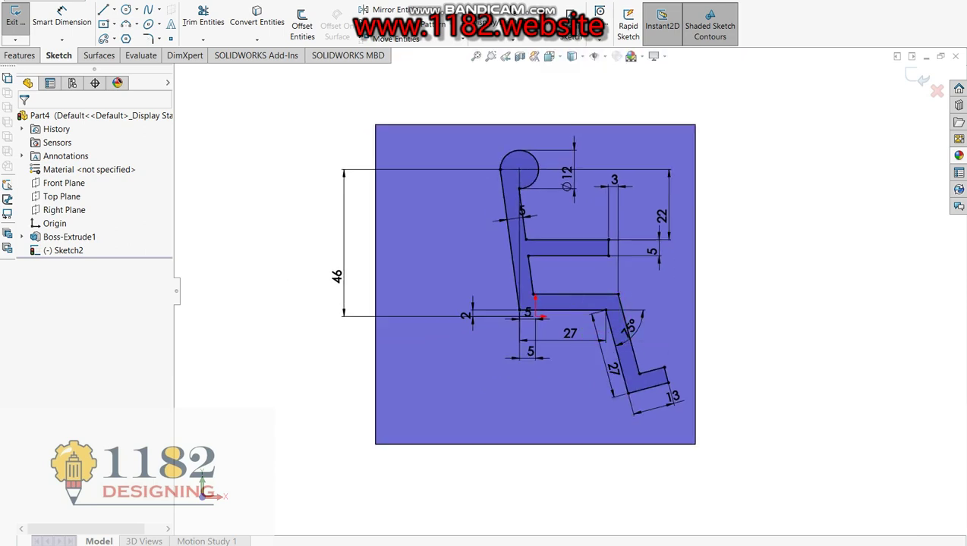
key(alt+Tab)
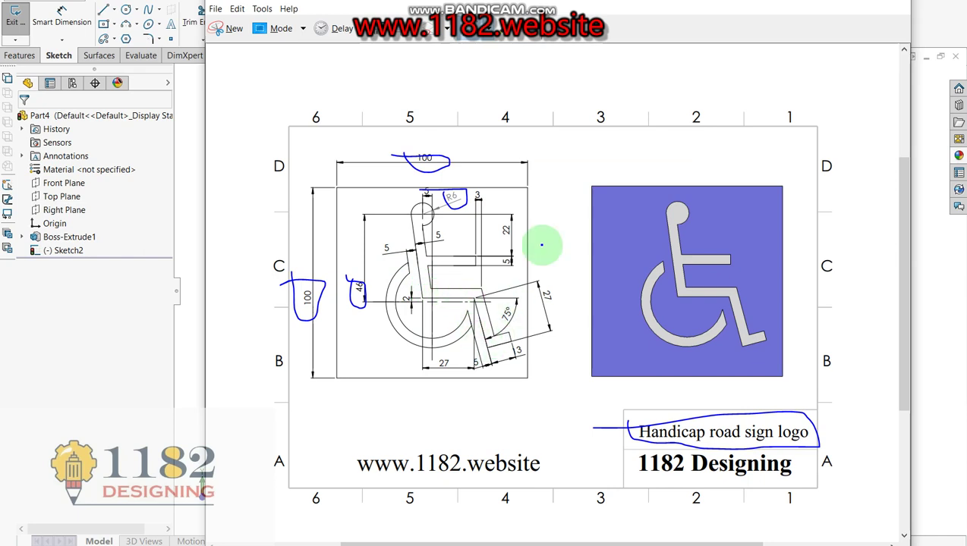
Step: Draw the outer wheel circle, radius about 24.18, centred on the origin
click(129, 399)
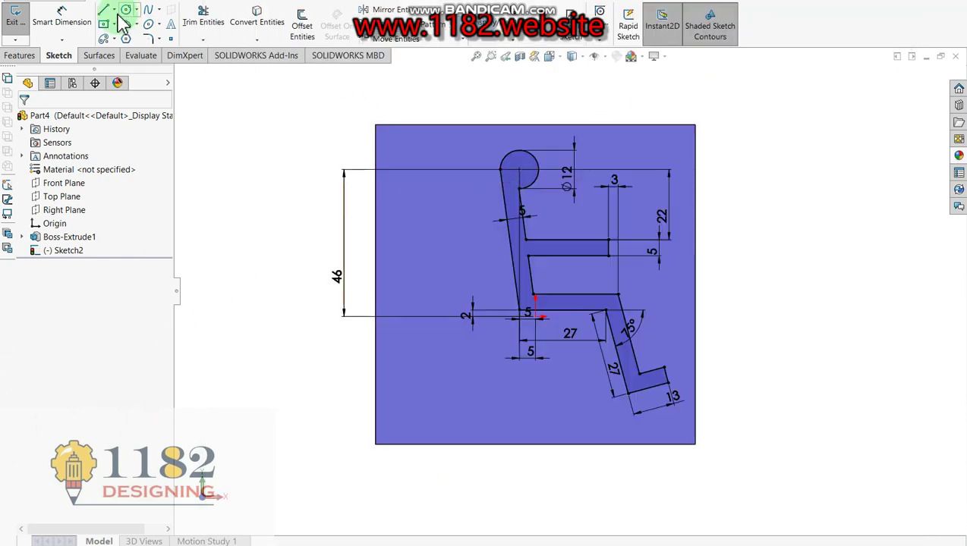
click(126, 10)
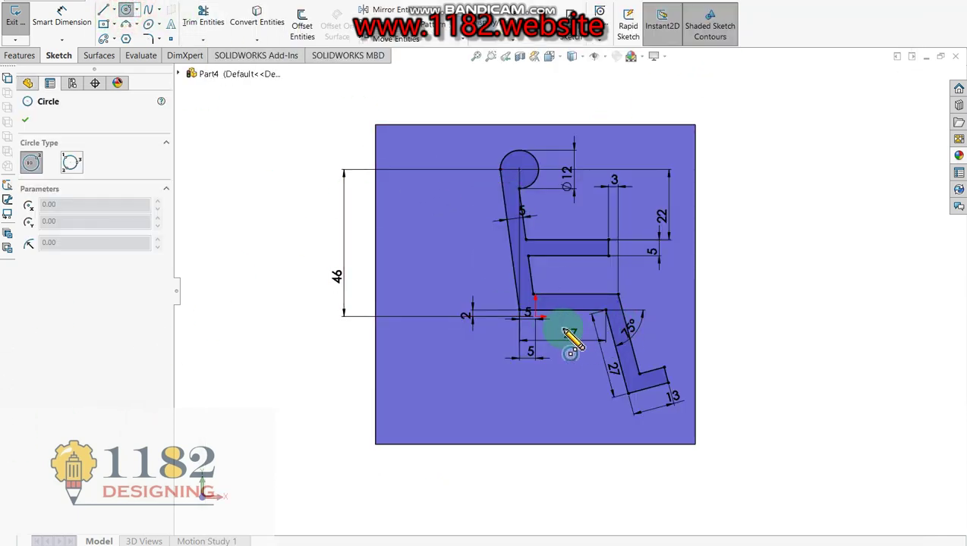
click(535, 317)
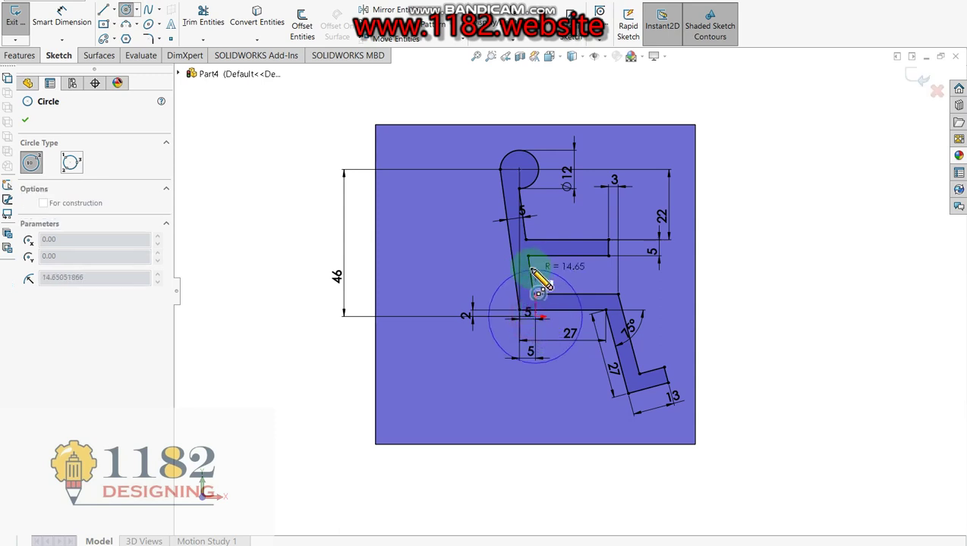
click(526, 242)
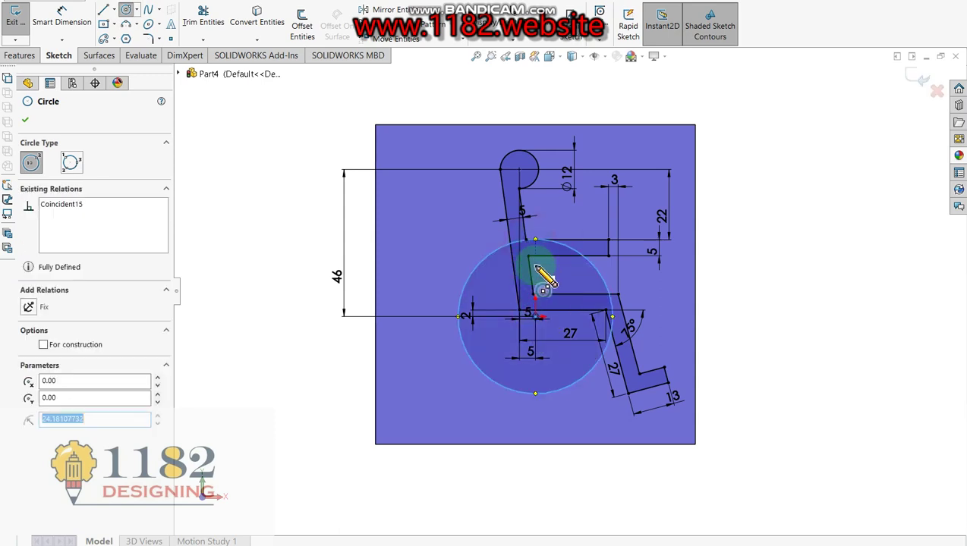
click(529, 258)
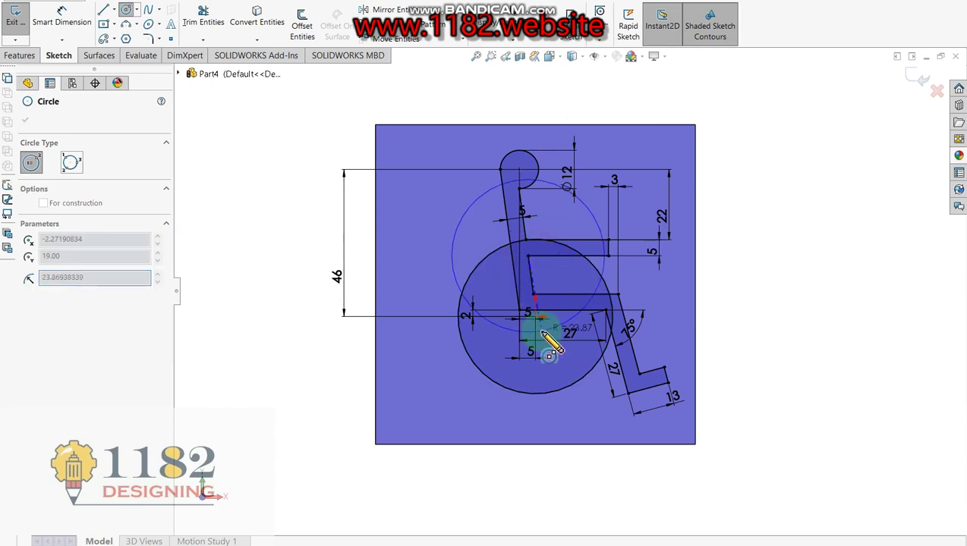
key(Escape)
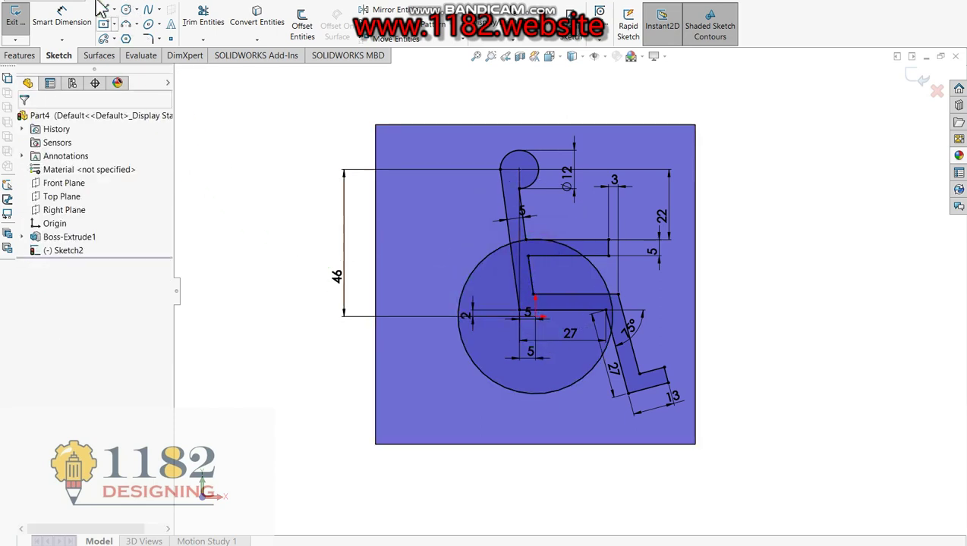
Step: Draw the concentric inner wheel circle, radius about 19.14, at the origin
click(126, 11)
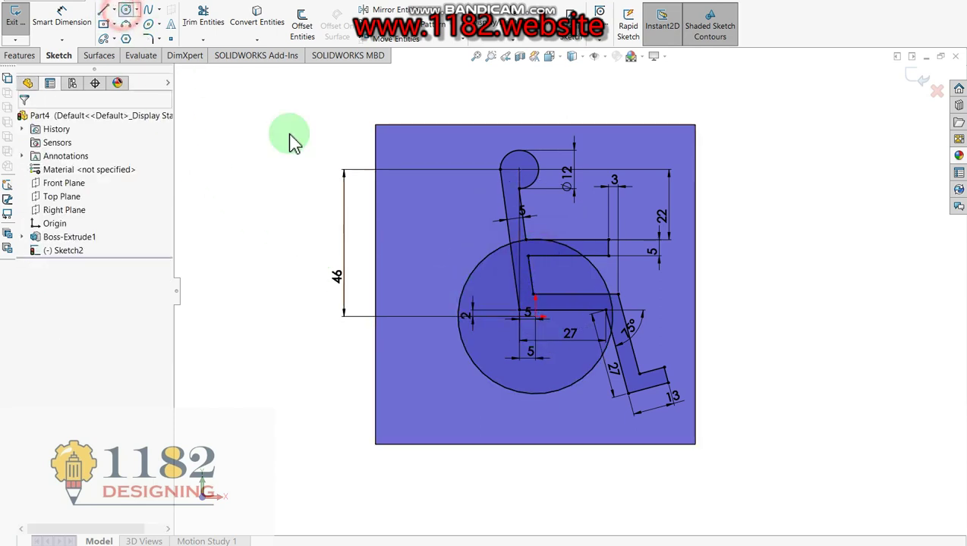
click(536, 317)
click(535, 256)
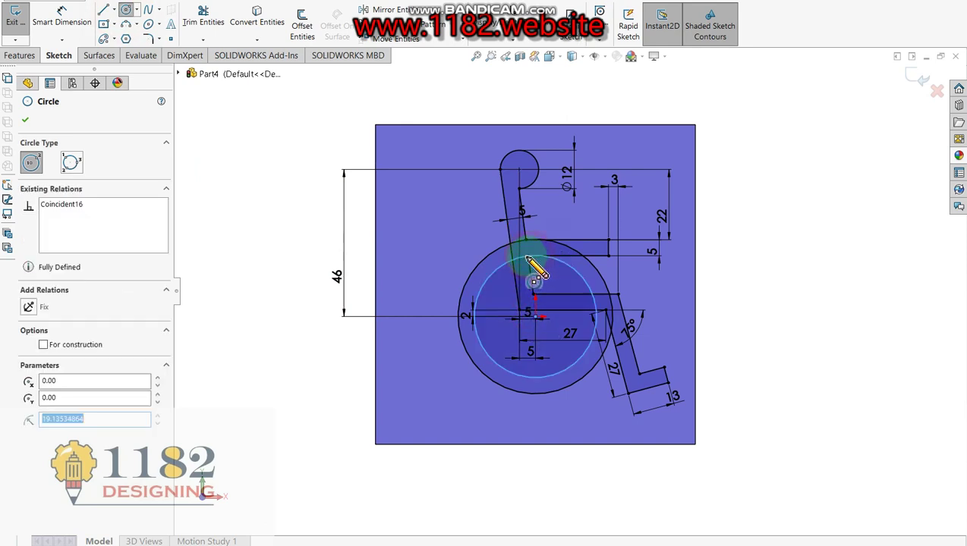
click(461, 304)
key(Escape)
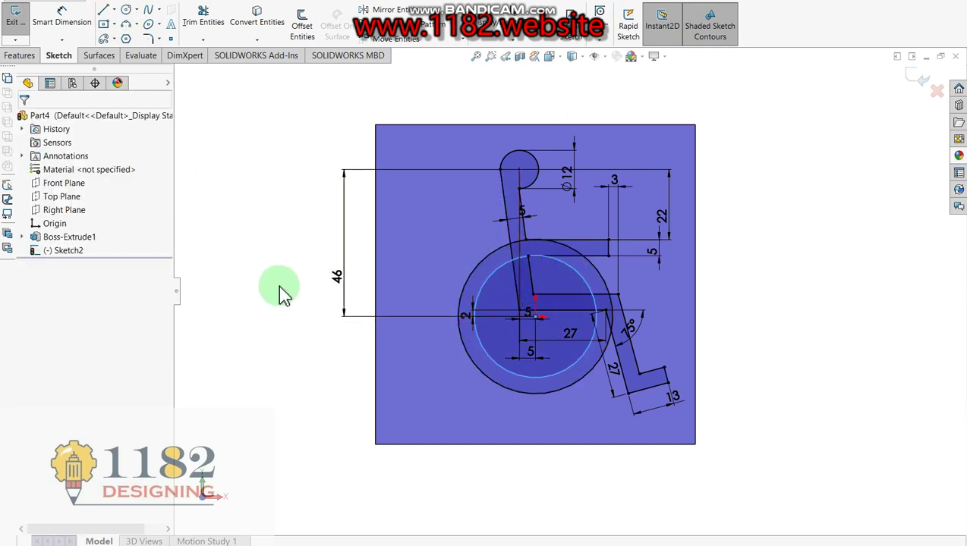
click(256, 295)
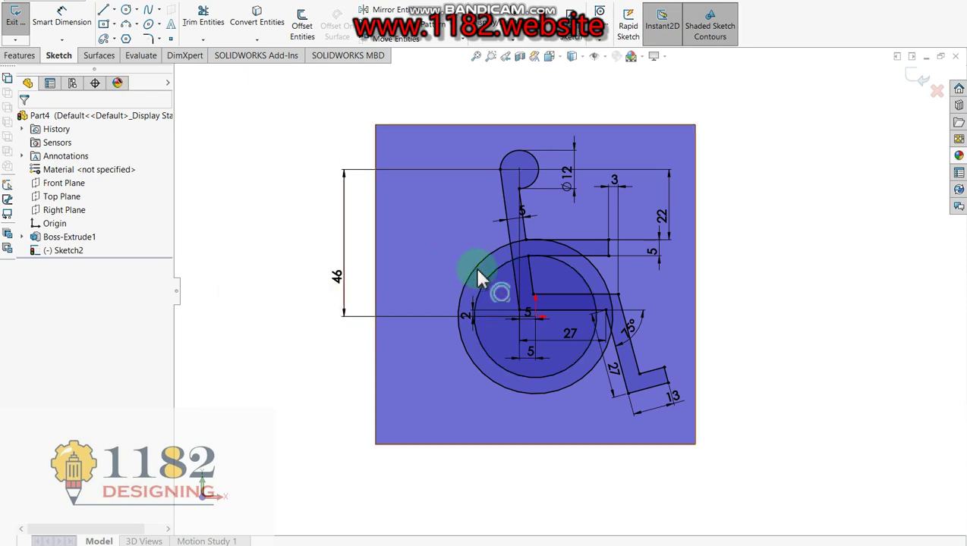
scroll(485, 276, down, 2)
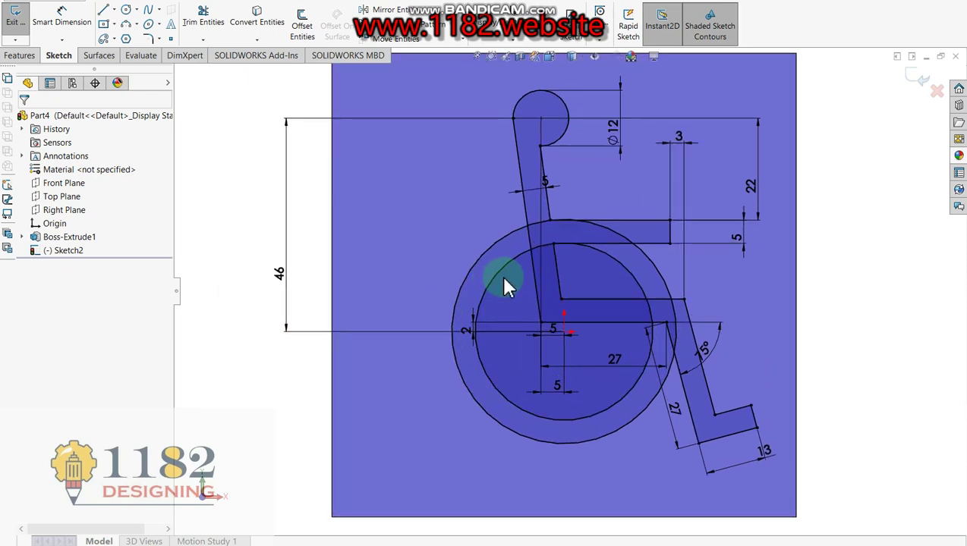
Step: Offset the slanted back line by 5 mm with Select chain turned off
click(301, 29)
click(70, 204)
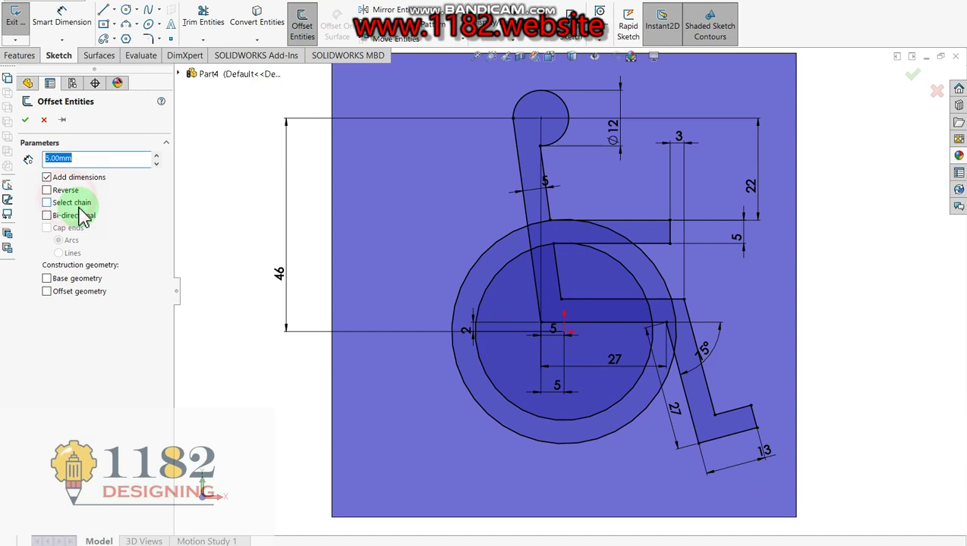
click(521, 189)
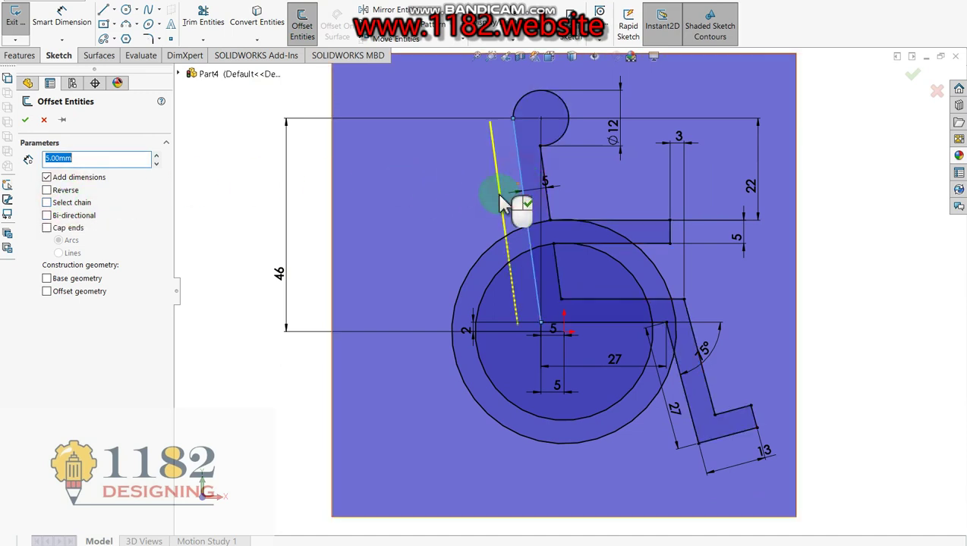
click(483, 199)
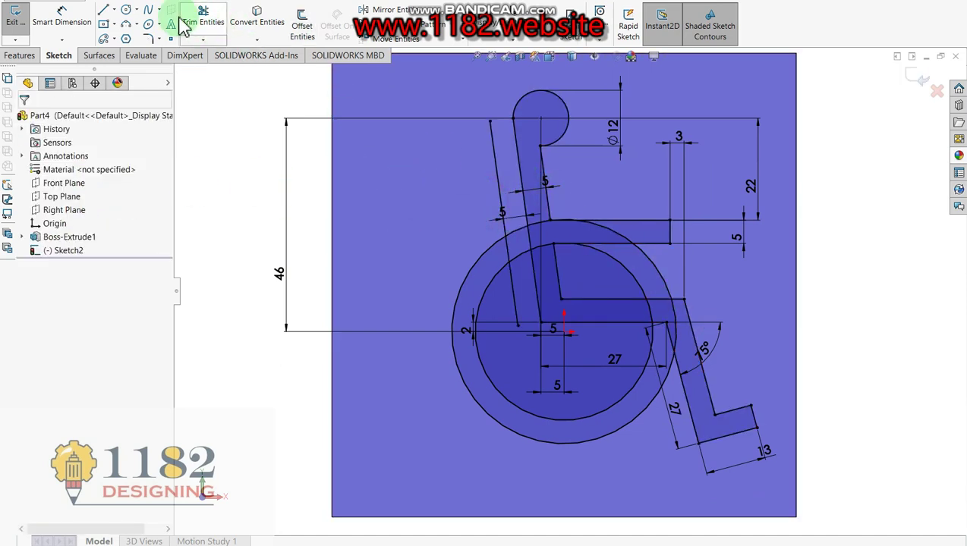
Step: Offset the slanted lower-leg line by 5 mm
click(302, 26)
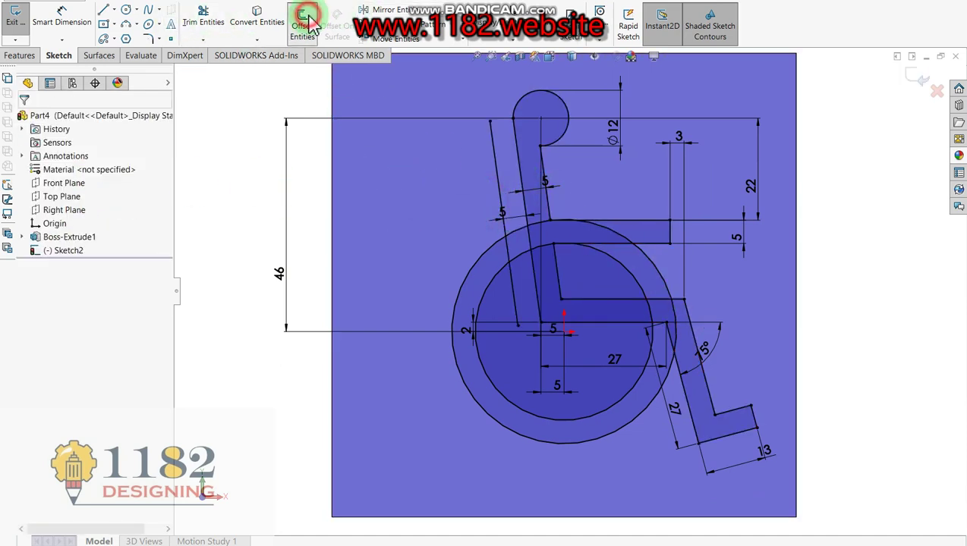
click(681, 385)
click(640, 422)
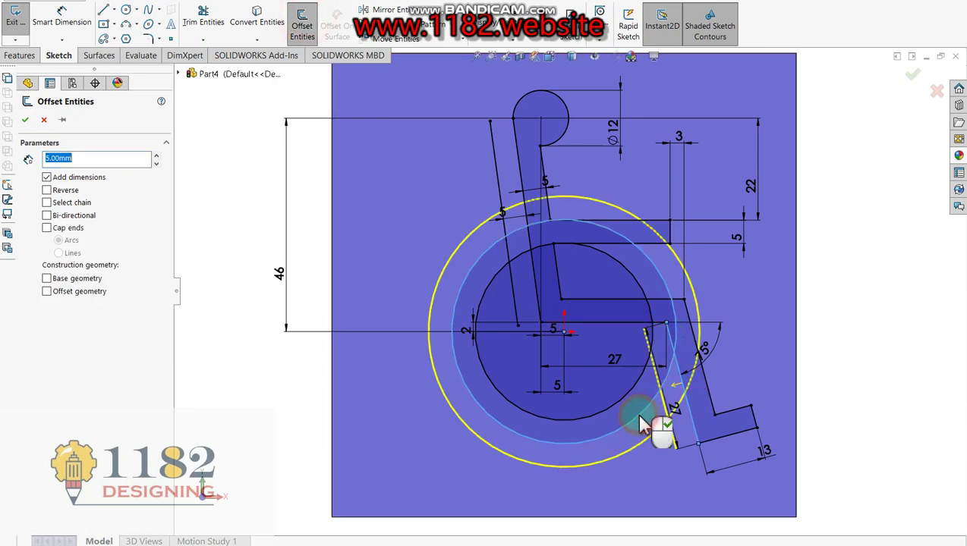
right_click(616, 434)
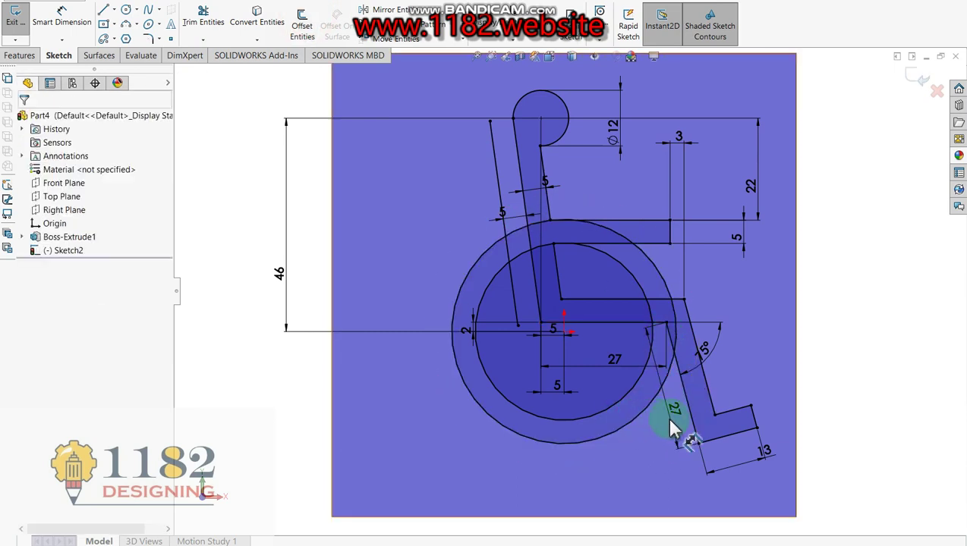
click(301, 25)
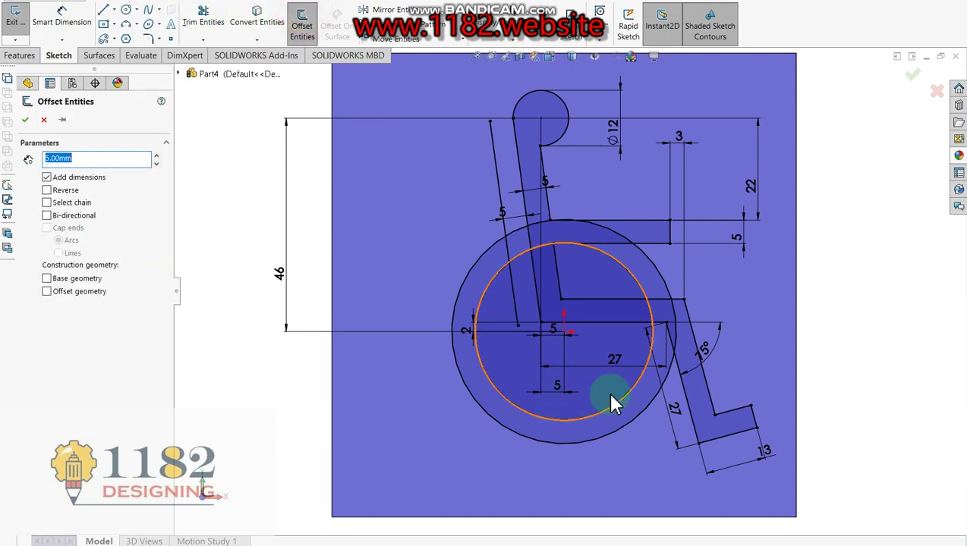
click(687, 406)
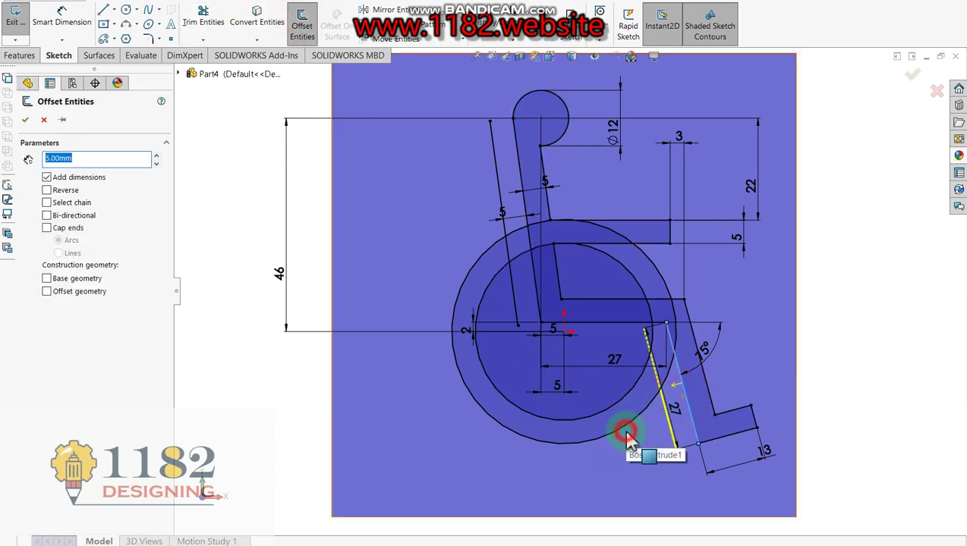
right_click(626, 434)
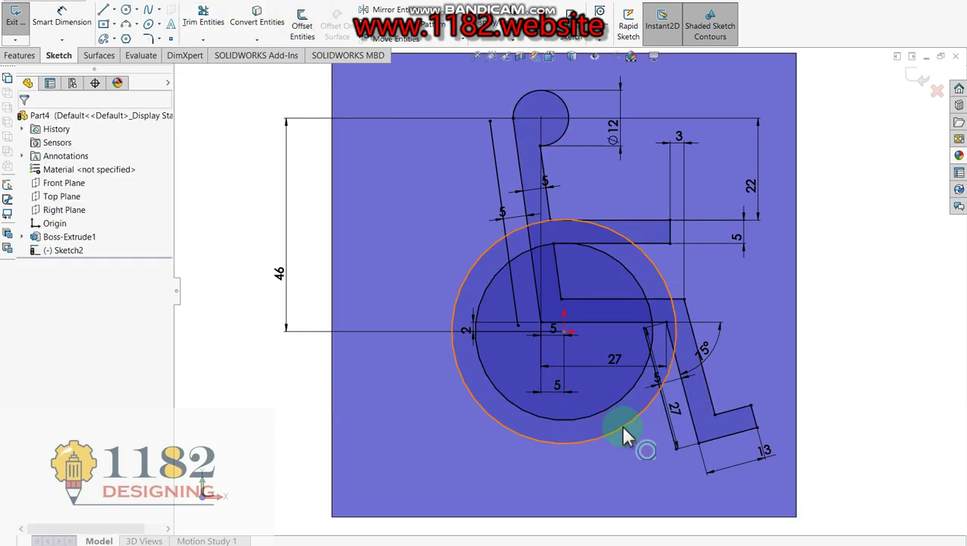
Step: Power-trim the wheel arcs and leftover line between the slanted offset lines
click(204, 21)
scroll(417, 123, down, 3)
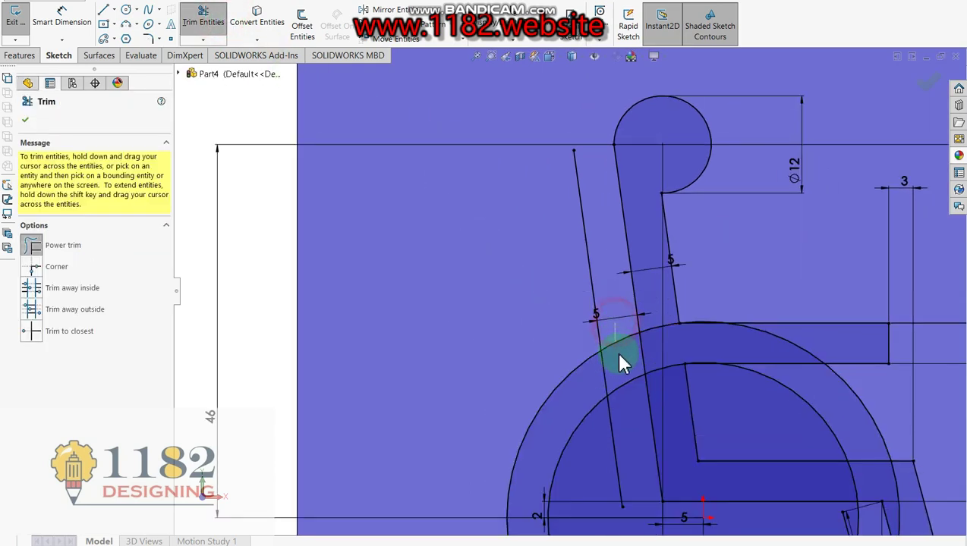
drag(618, 326, 625, 395)
drag(600, 332, 624, 418)
scroll(619, 425, up, 3)
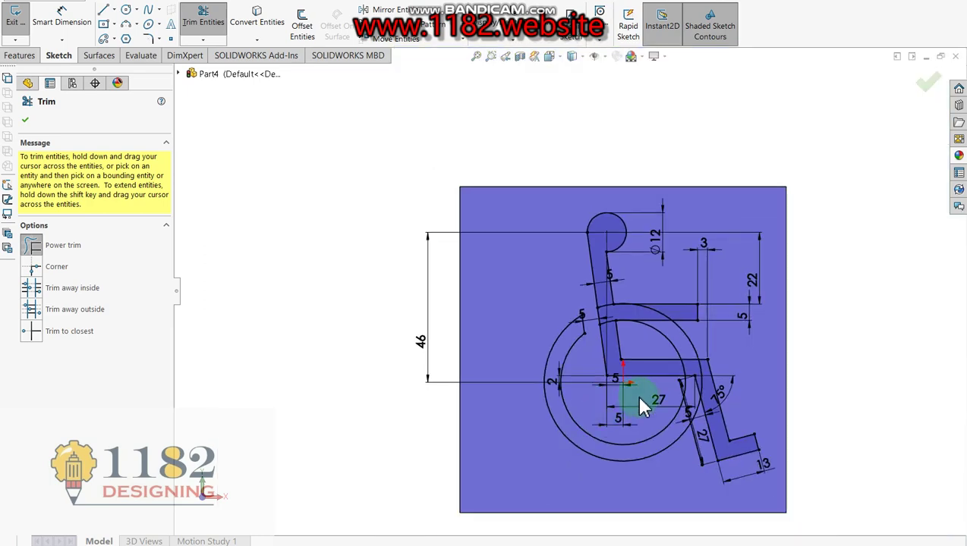
scroll(680, 383, down, 5)
scroll(687, 326, down, 1)
drag(683, 288, 722, 381)
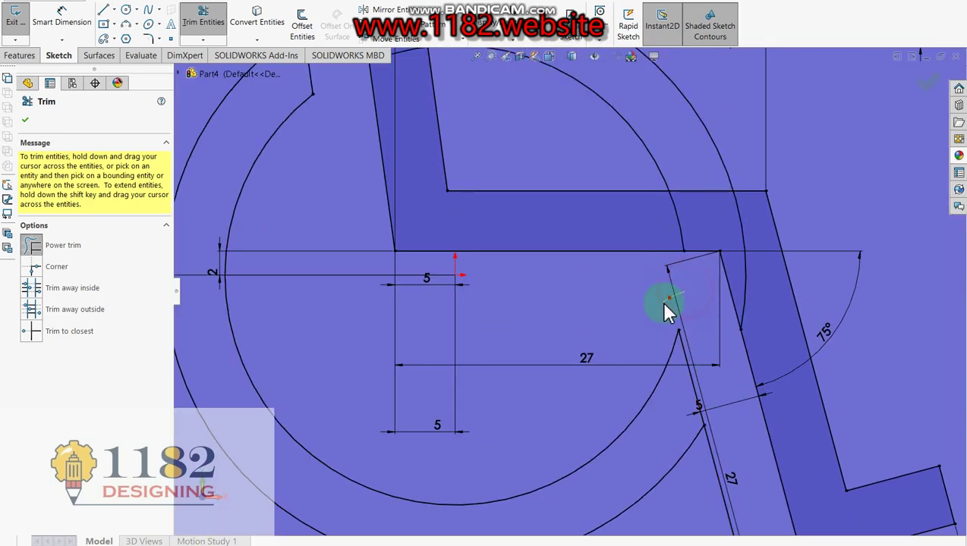
scroll(664, 312, up, 2)
scroll(648, 304, up, 1)
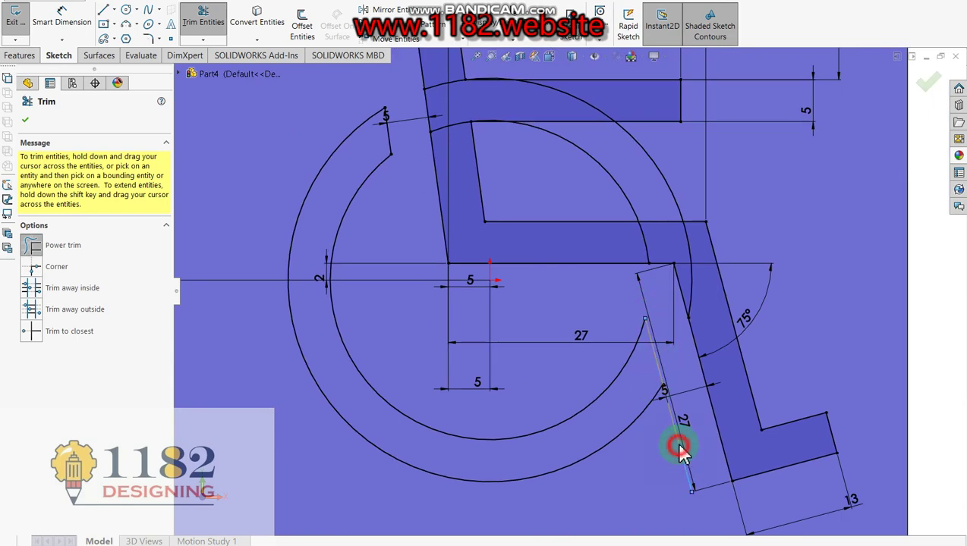
drag(658, 482, 677, 439)
scroll(654, 387, up, 1)
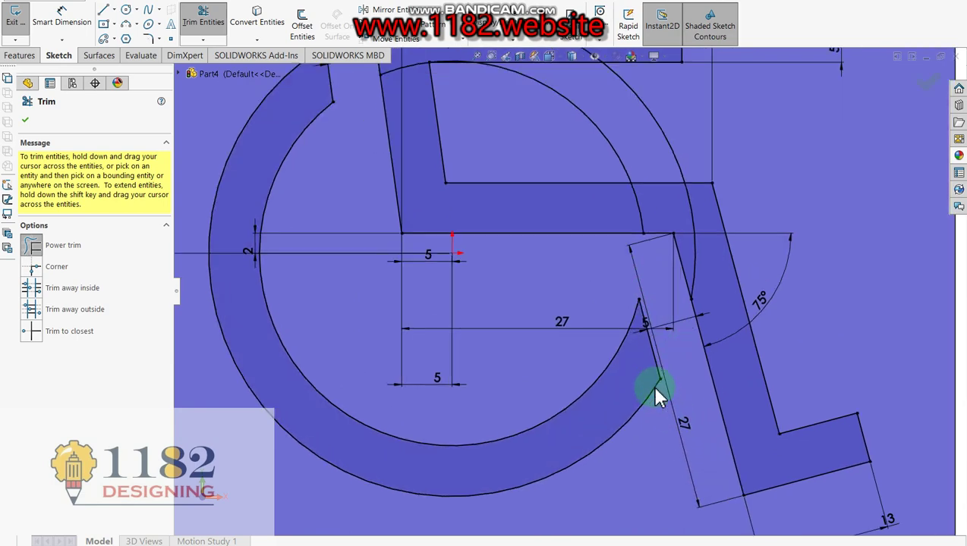
scroll(656, 299, up, 2)
scroll(578, 173, down, 2)
key(Escape)
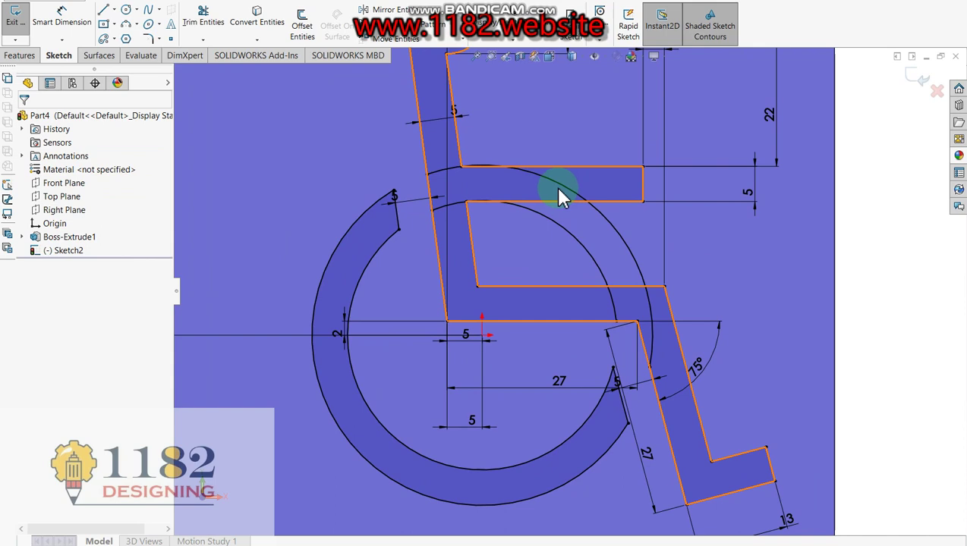
Step: Select and delete the stray lower wheel arc
click(573, 197)
click(578, 233)
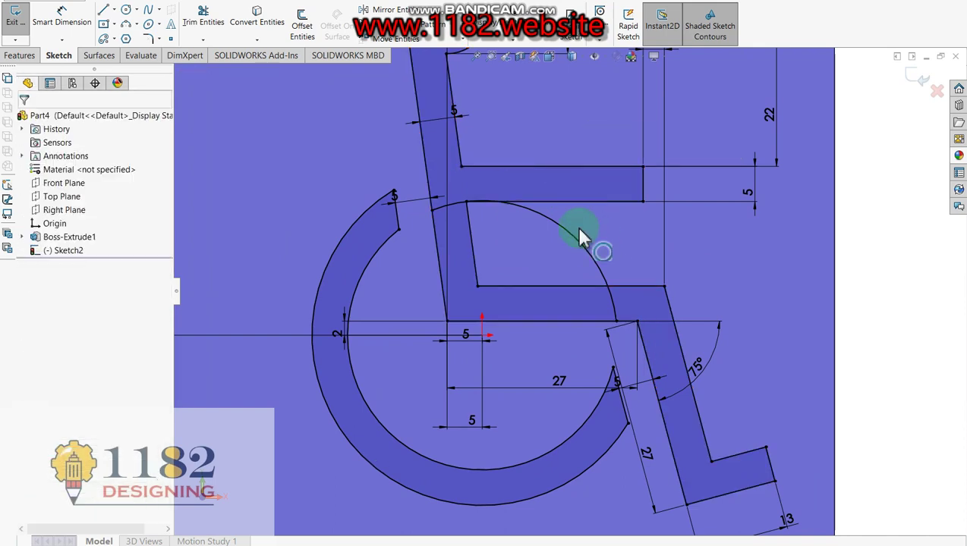
click(578, 245)
key(Delete)
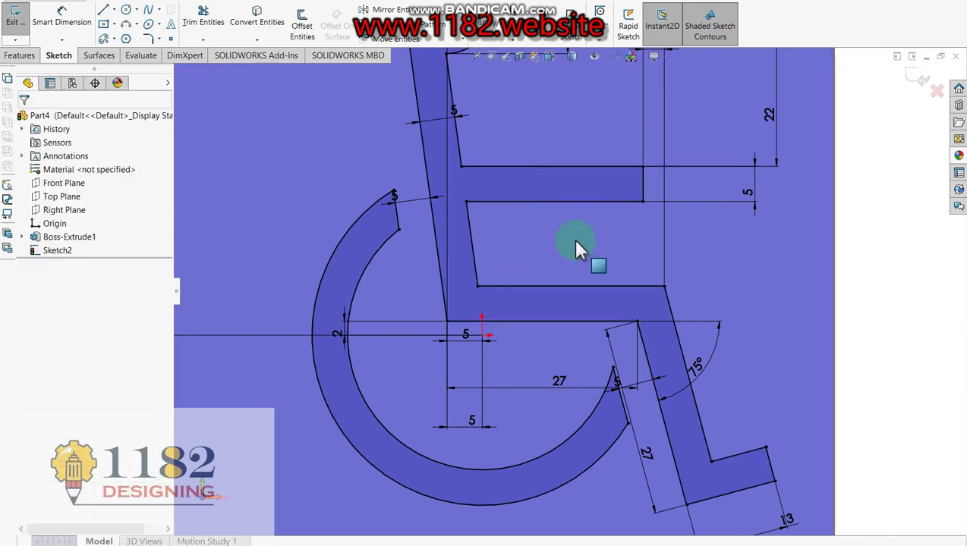
scroll(578, 244, up, 2)
scroll(578, 243, up, 2)
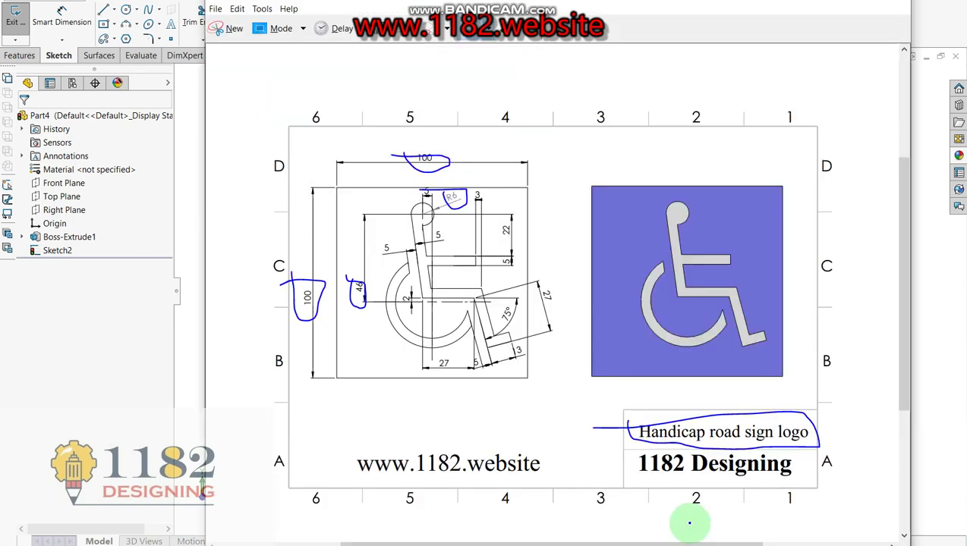
Step: Add a 75° angle dimension to the lower leg line, matching the reference
click(108, 347)
scroll(486, 279, up, 2)
scroll(600, 363, down, 1)
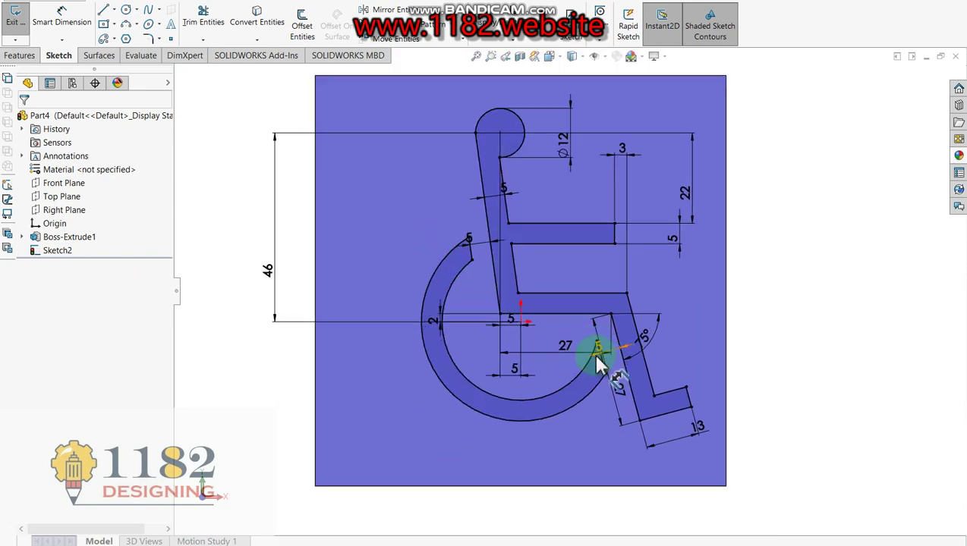
click(653, 337)
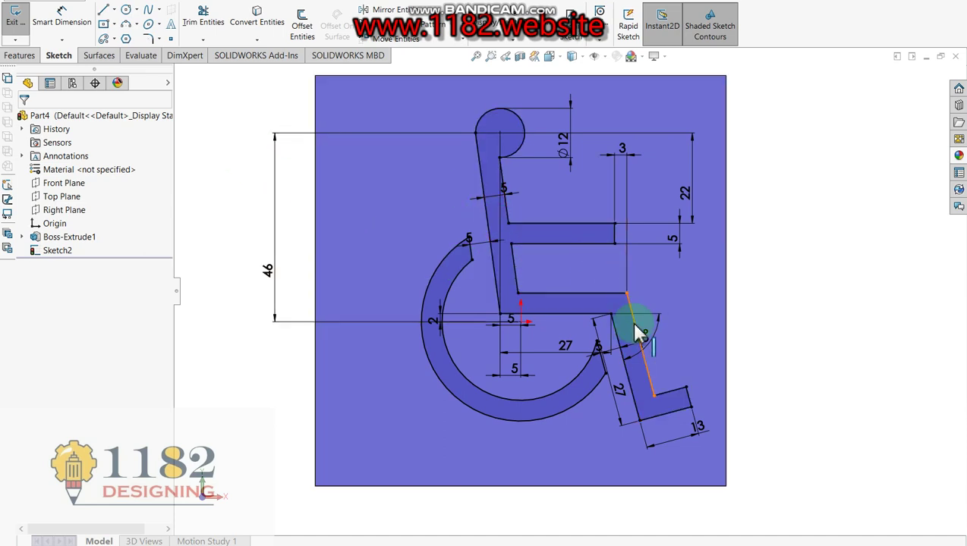
scroll(460, 227, up, 1)
scroll(735, 109, down, 1)
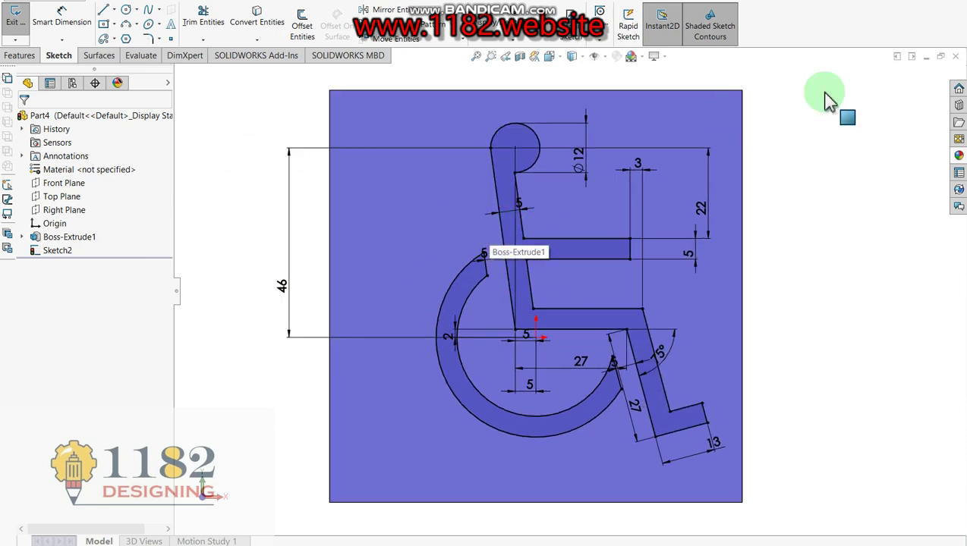
Step: Clear the selection and exit the finished wheelchair sketch
click(734, 116)
click(439, 144)
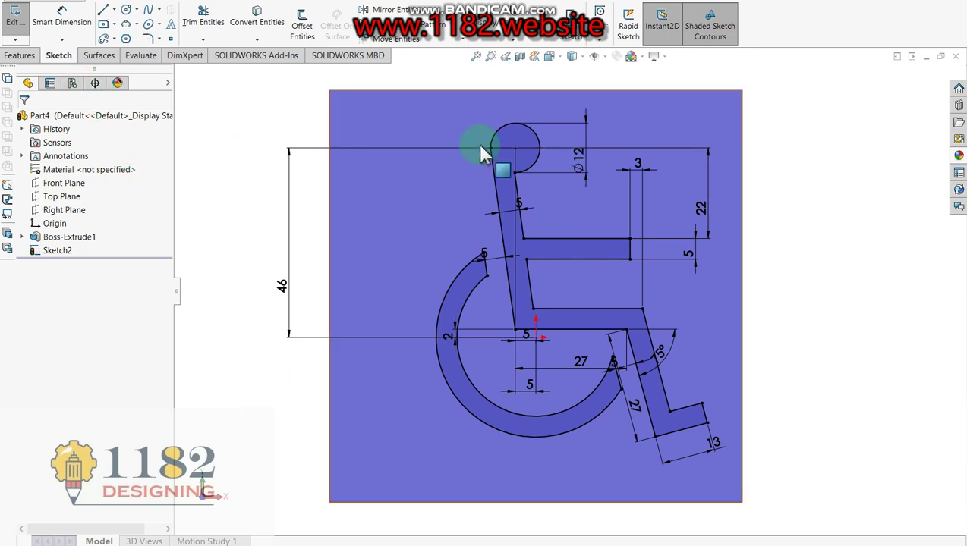
click(827, 143)
click(847, 117)
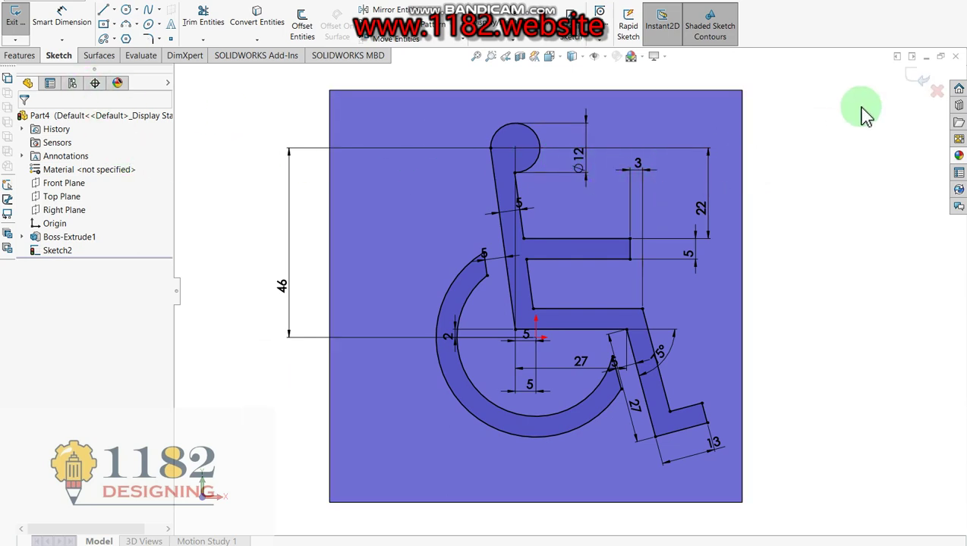
click(917, 77)
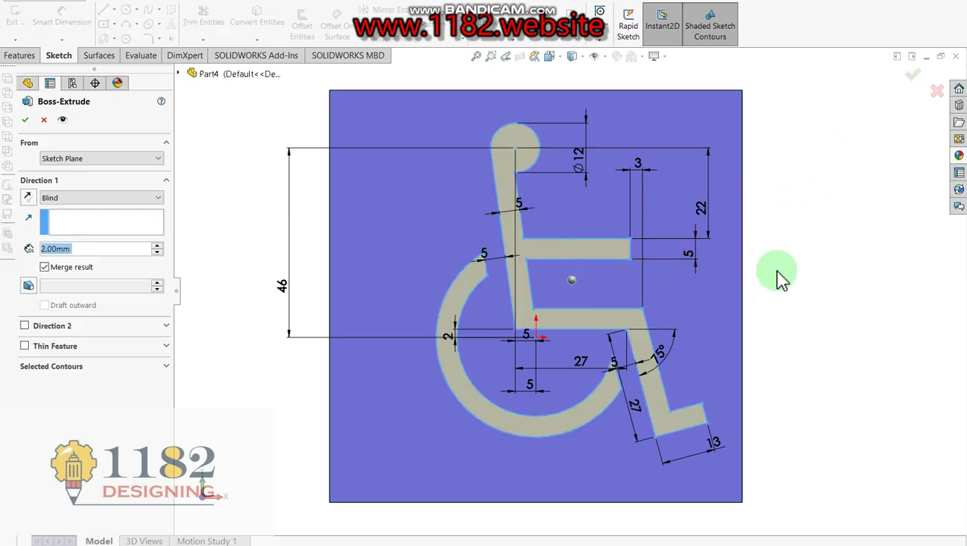
Step: Extrude the wheelchair symbol 2 mm Blind with Merge result, then view from the Front
click(814, 281)
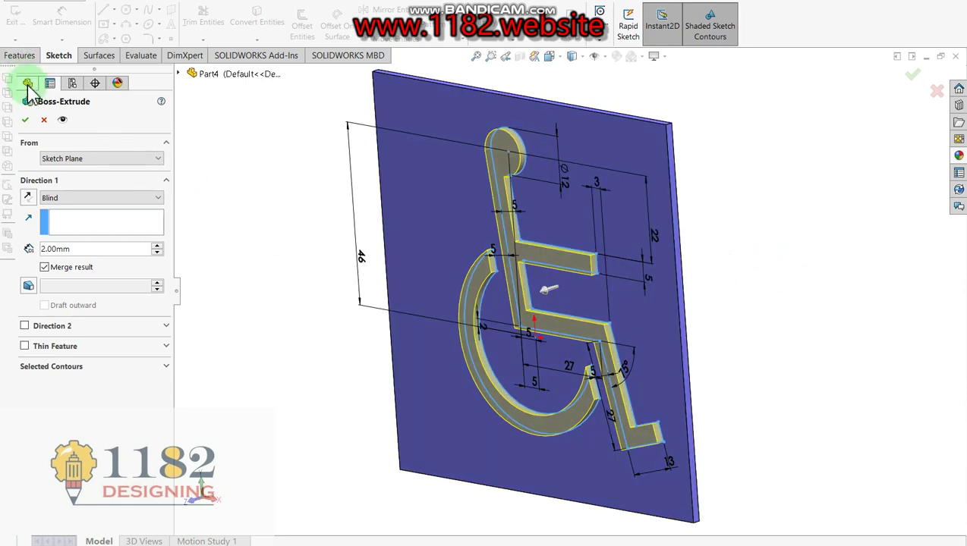
click(20, 119)
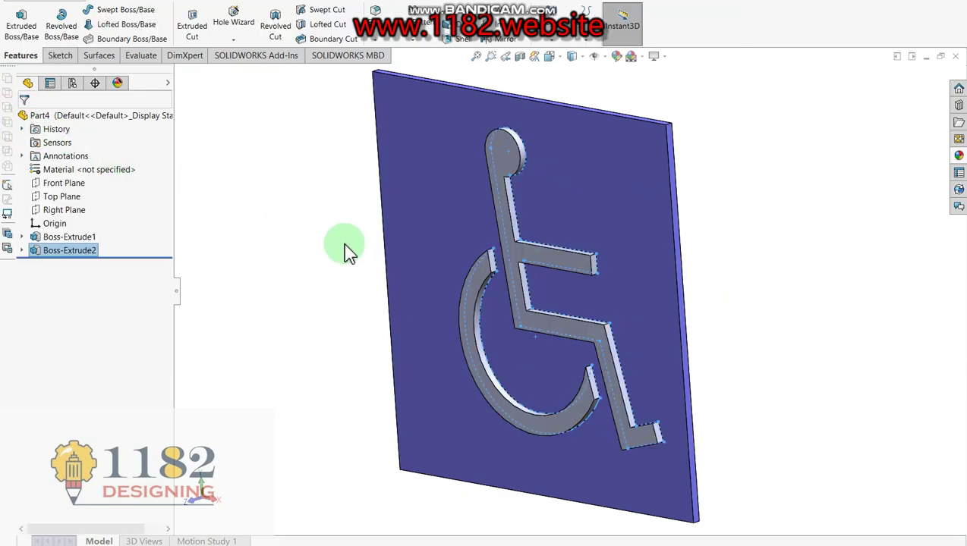
click(812, 216)
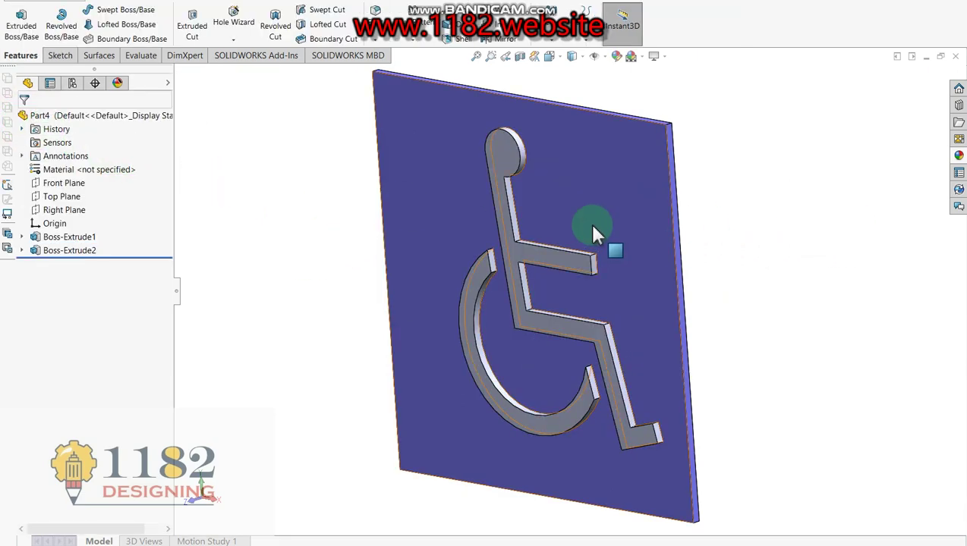
key(ctrl+1)
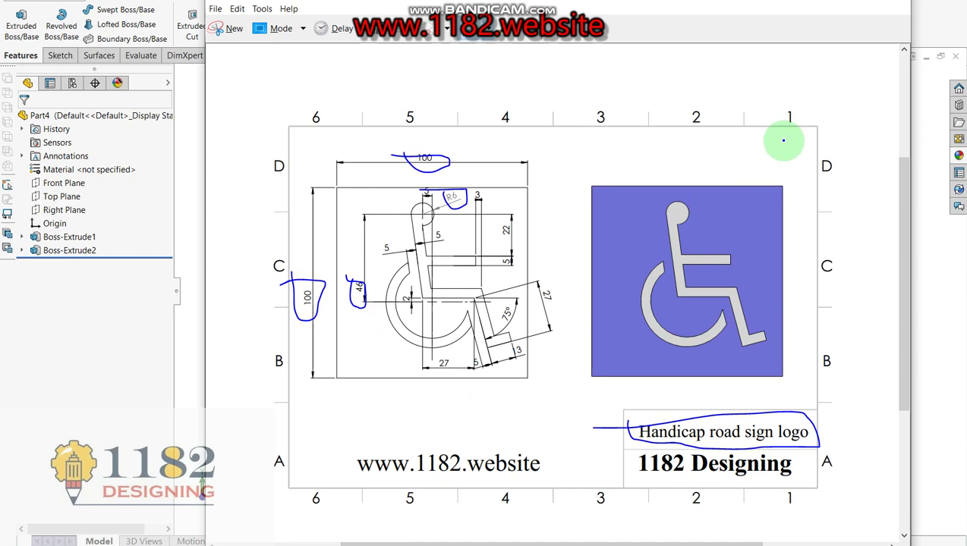
click(112, 341)
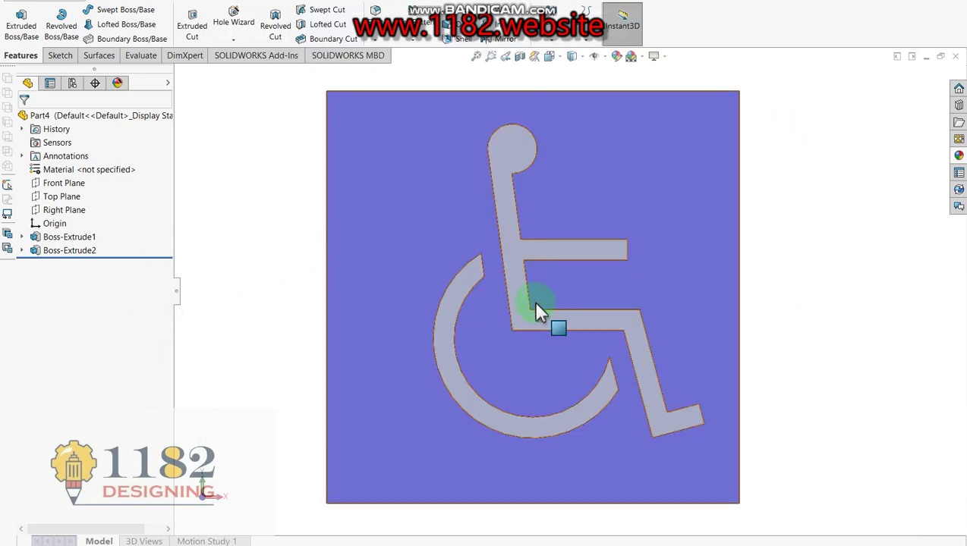
scroll(534, 309, up, 2)
scroll(535, 310, down, 2)
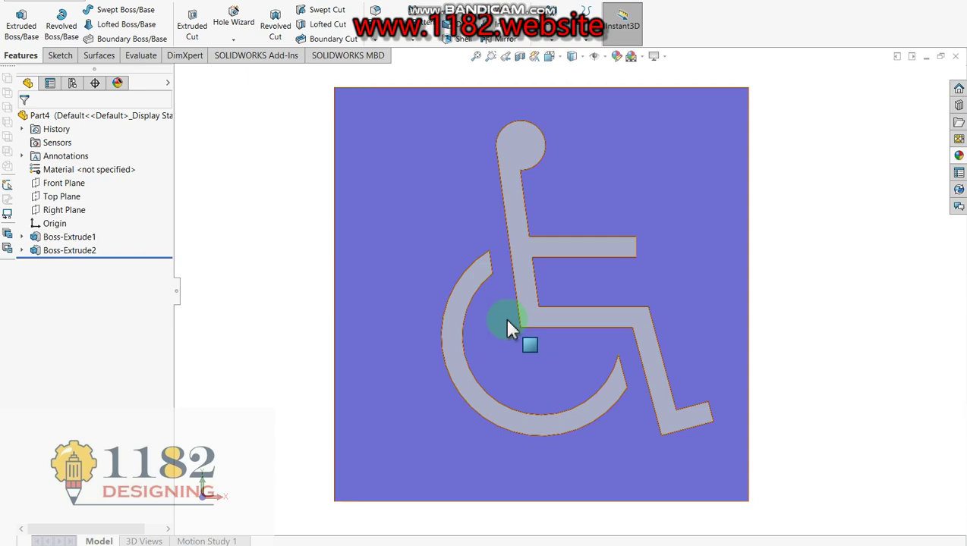
scroll(535, 255, up, 1)
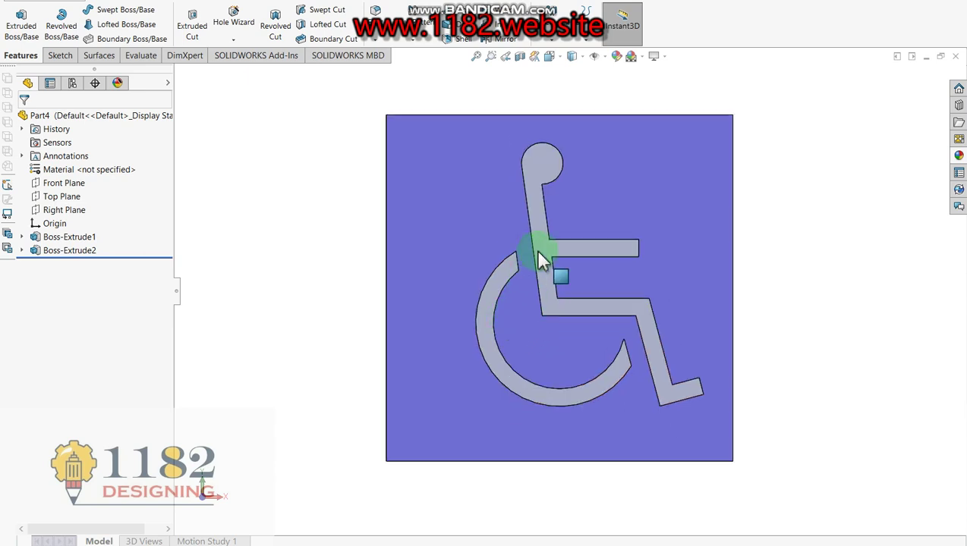
scroll(563, 216, up, 1)
scroll(565, 218, down, 1)
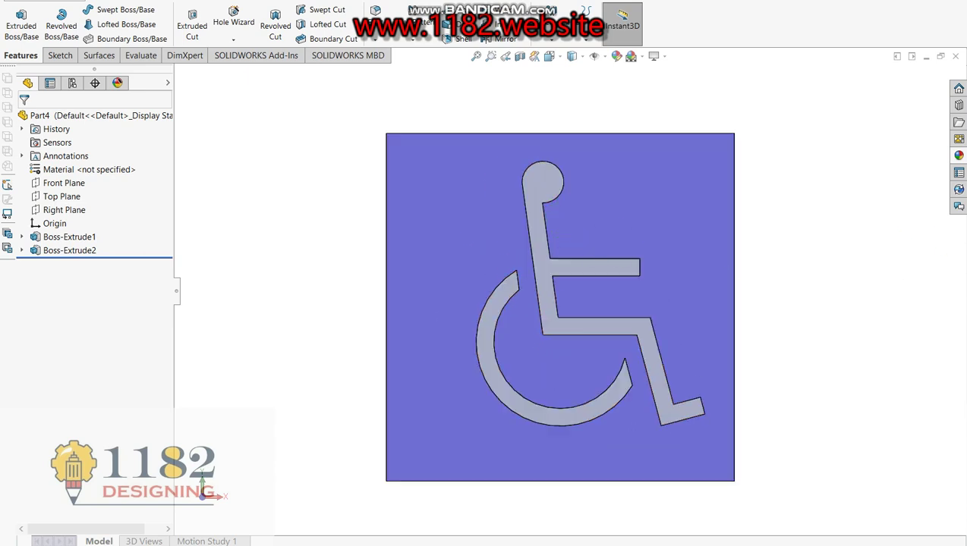
click(840, 246)
key(ctrl+7)
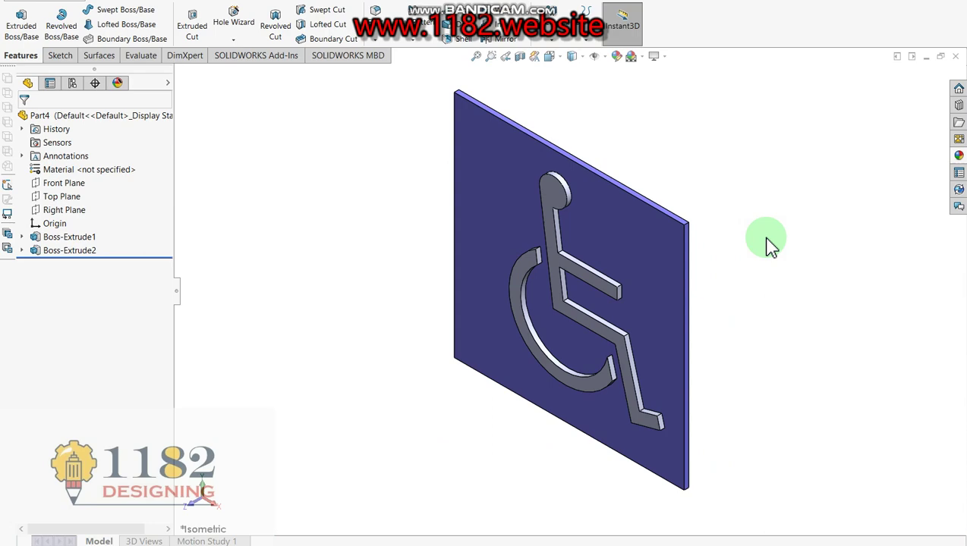
key(ctrl+1)
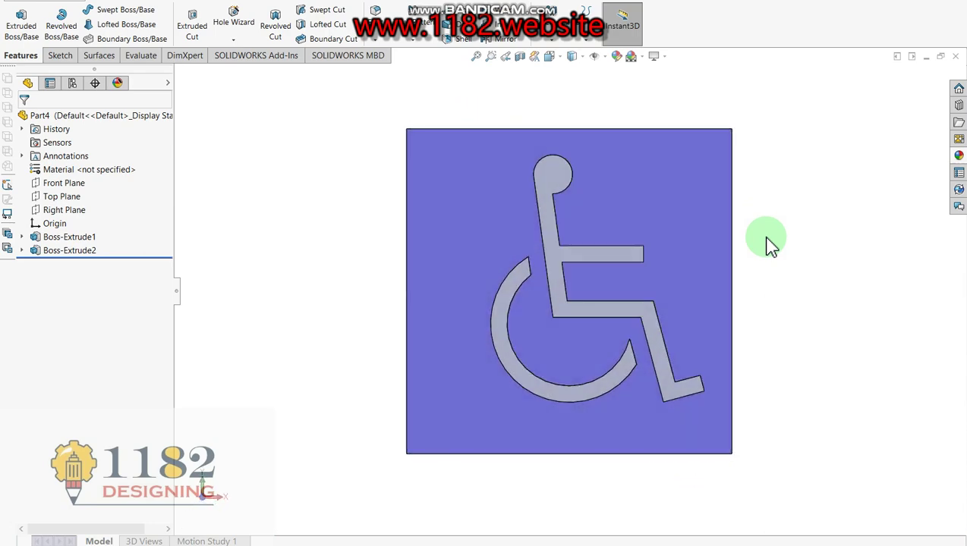
key(ctrl+7)
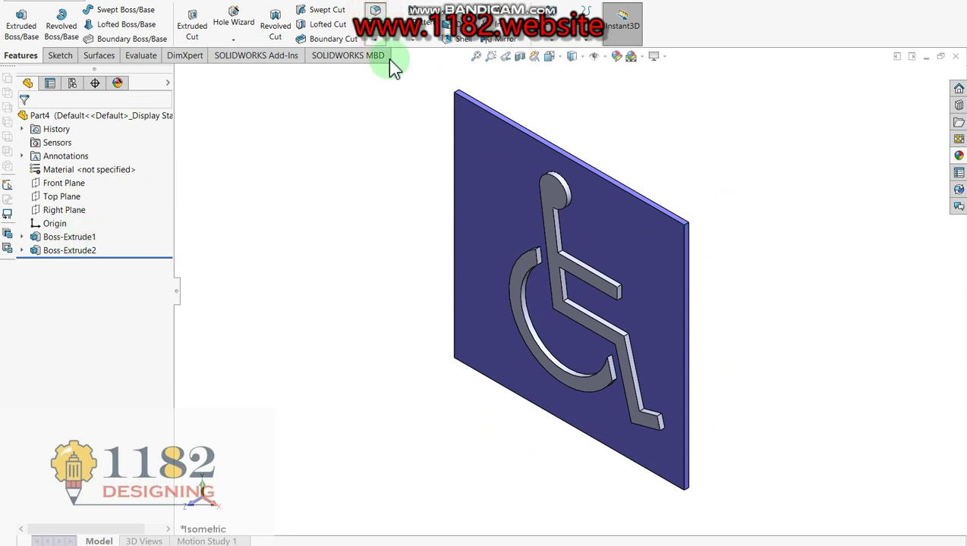
Step: Select the plate's four corner edges and apply a 10 mm fillet
scroll(653, 224, down, 5)
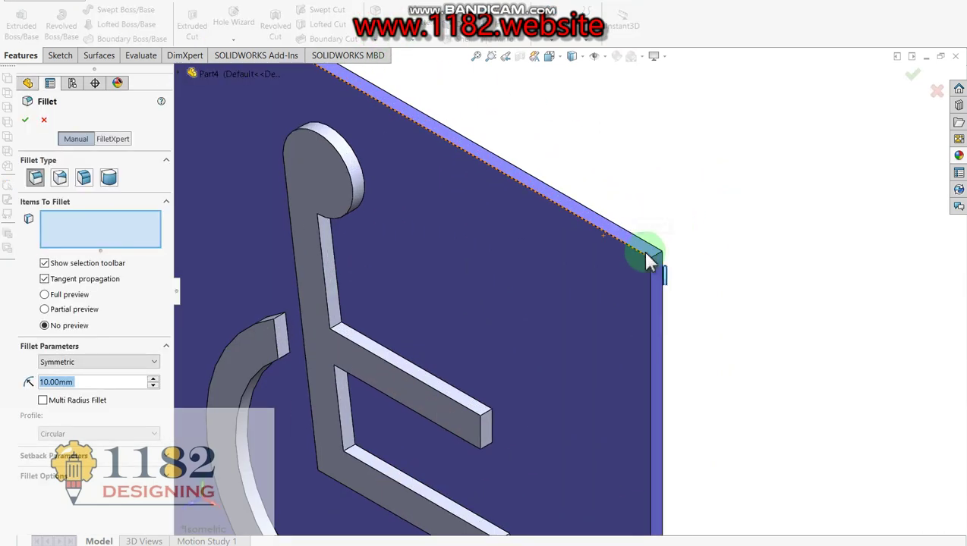
click(652, 255)
scroll(651, 255, up, 5)
scroll(419, 194, down, 5)
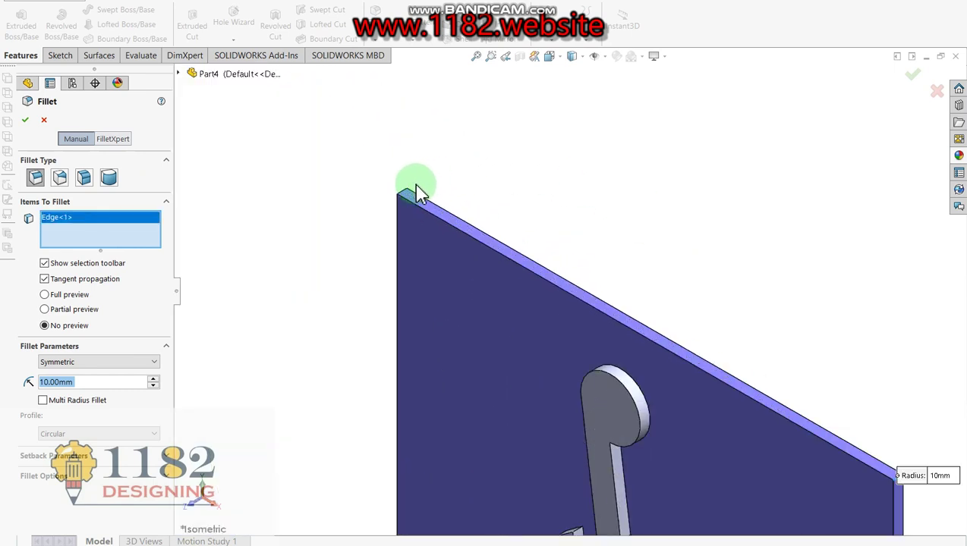
click(401, 197)
scroll(630, 325, up, 5)
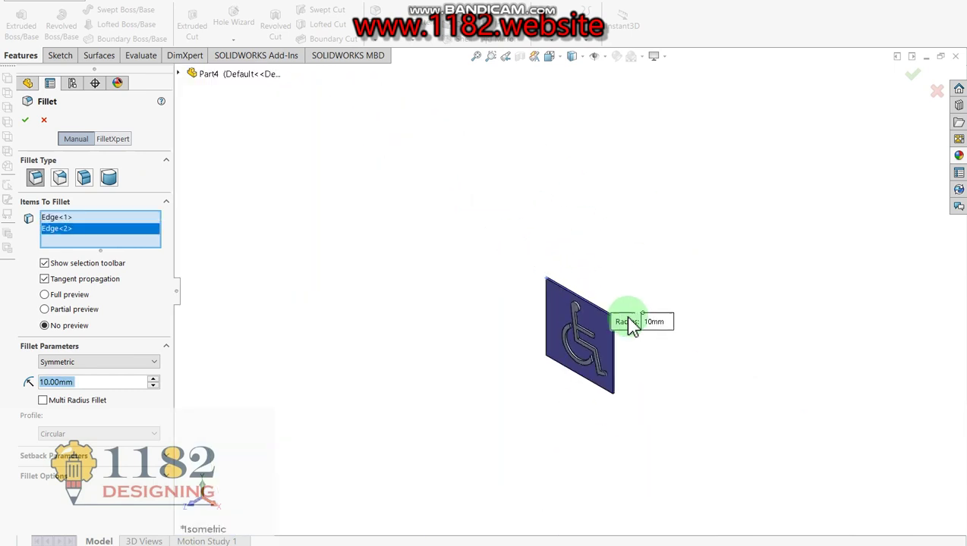
scroll(609, 393, down, 3)
scroll(573, 335, down, 3)
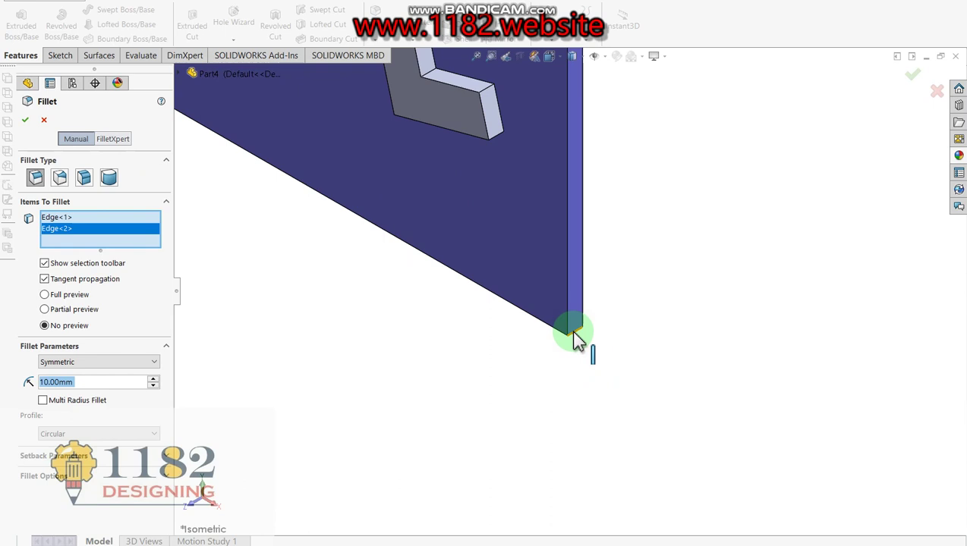
click(574, 335)
scroll(574, 335, up, 3)
scroll(514, 314, up, 2)
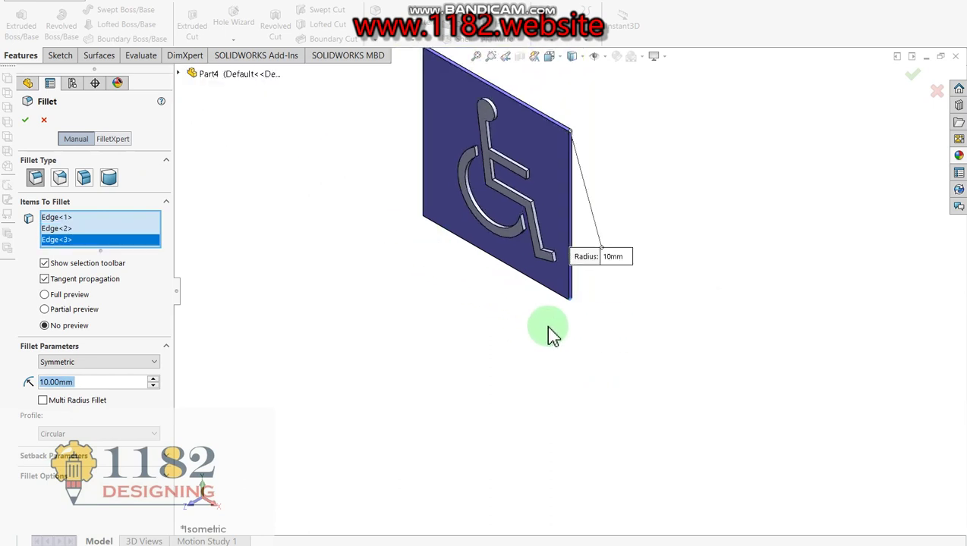
mouse_move(460, 317)
middle_down()
mouse_move(547, 294)
mouse_move(508, 281)
mouse_move(404, 209)
middle_up()
scroll(403, 213, down, 3)
scroll(409, 228, down, 3)
scroll(436, 254, down, 1)
click(446, 239)
scroll(451, 288, up, 5)
scroll(455, 297, up, 2)
click(26, 120)
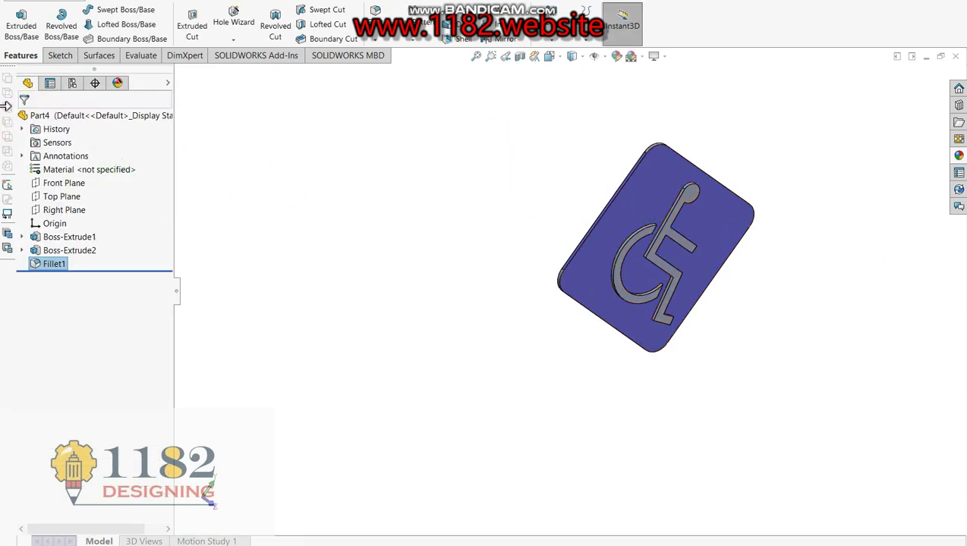
Step: Orient the view normal to the Front Plane and clear the selection
click(65, 184)
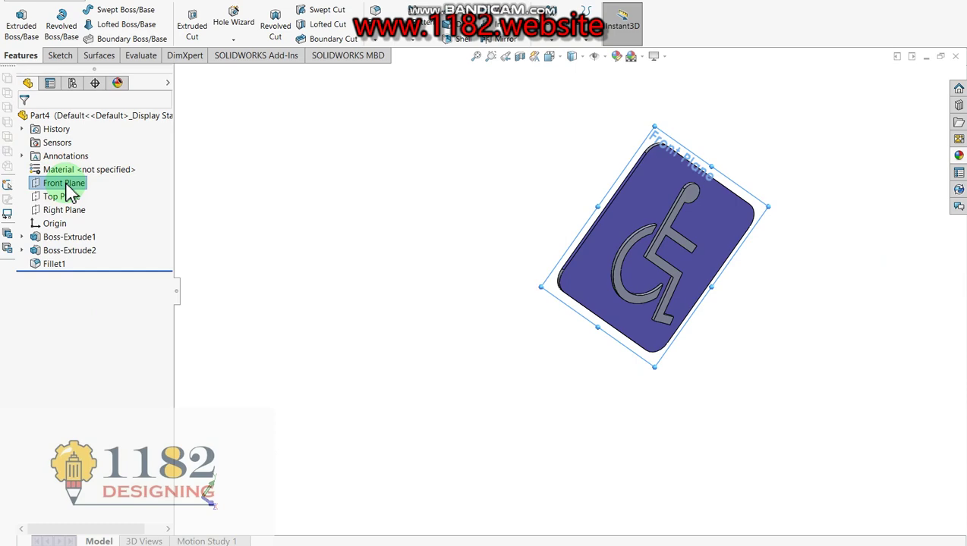
key(ctrl+8)
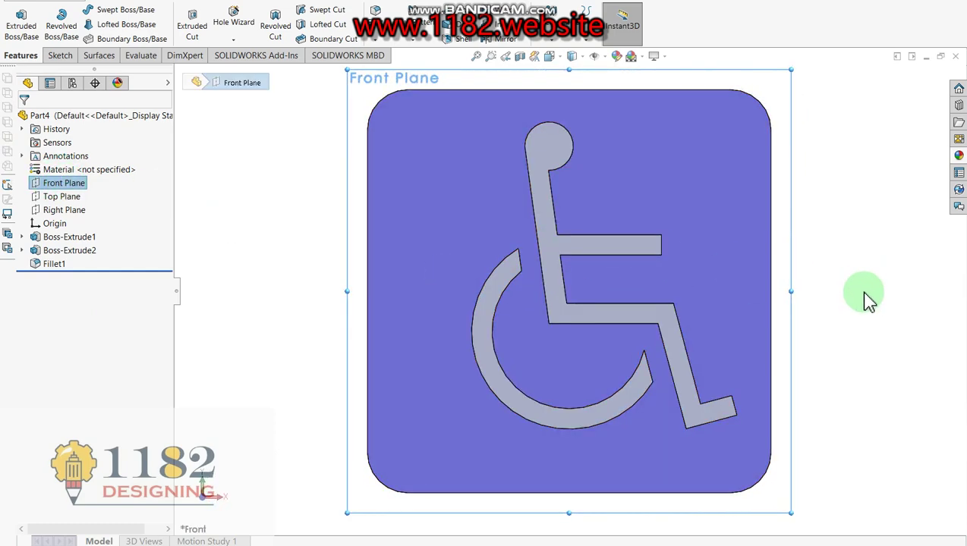
click(866, 301)
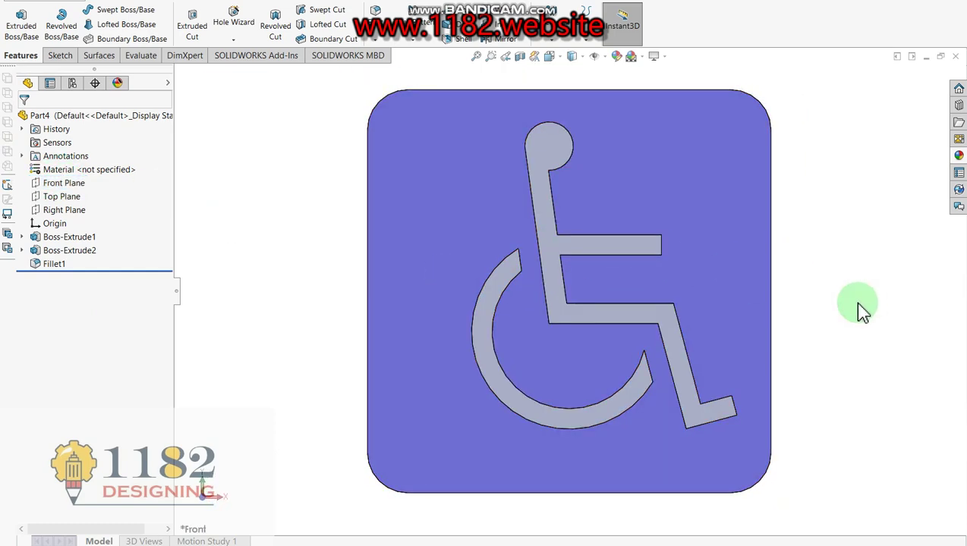